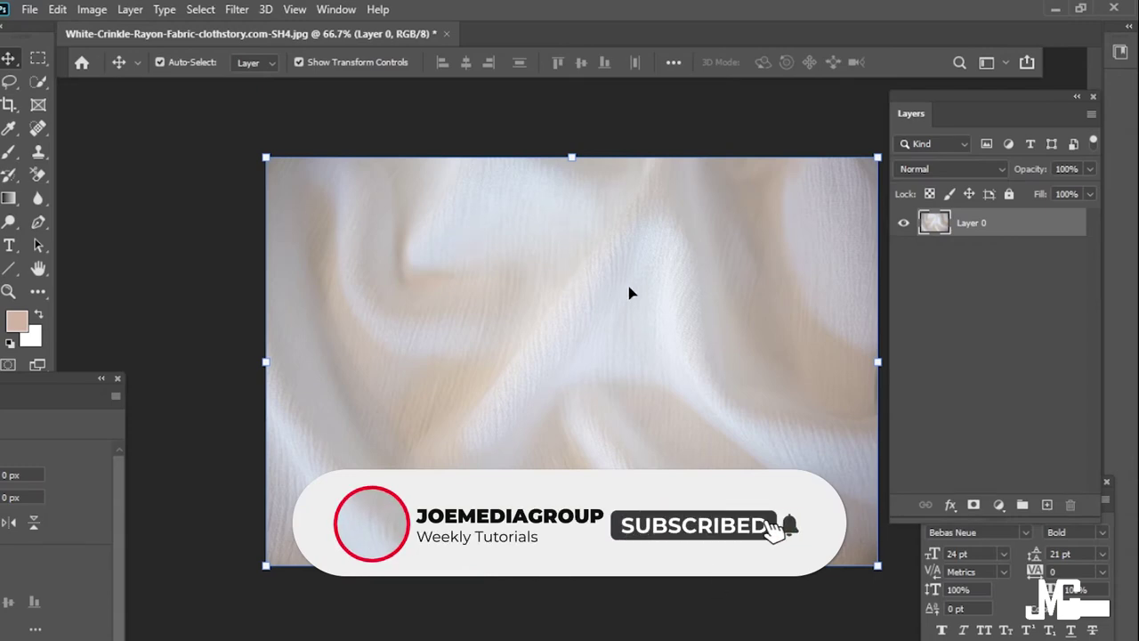
# Apply a 4 px Gaussian blur to the fabric.
pyautogui.click(237, 9)
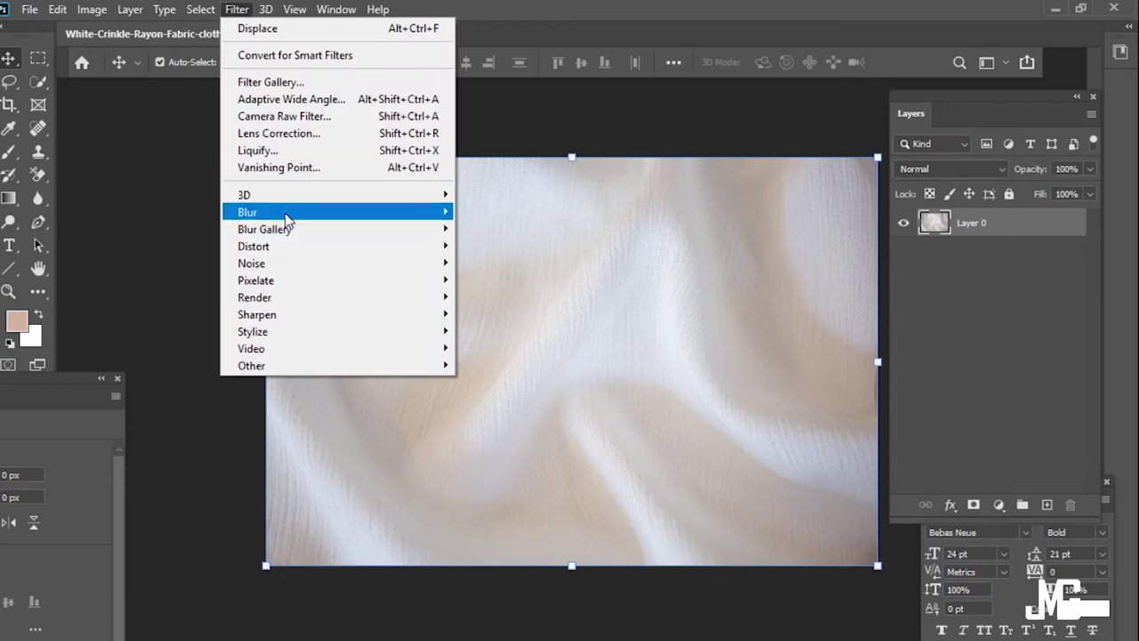
pyautogui.moveTo(258, 212)
pyautogui.click(534, 280)
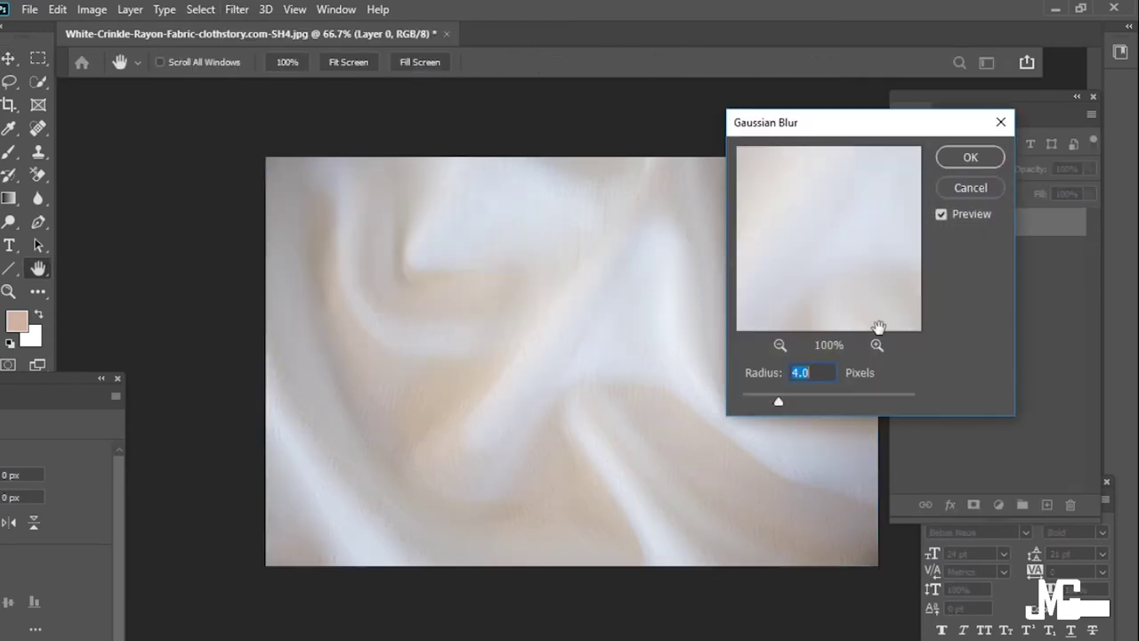
pyautogui.click(953, 157)
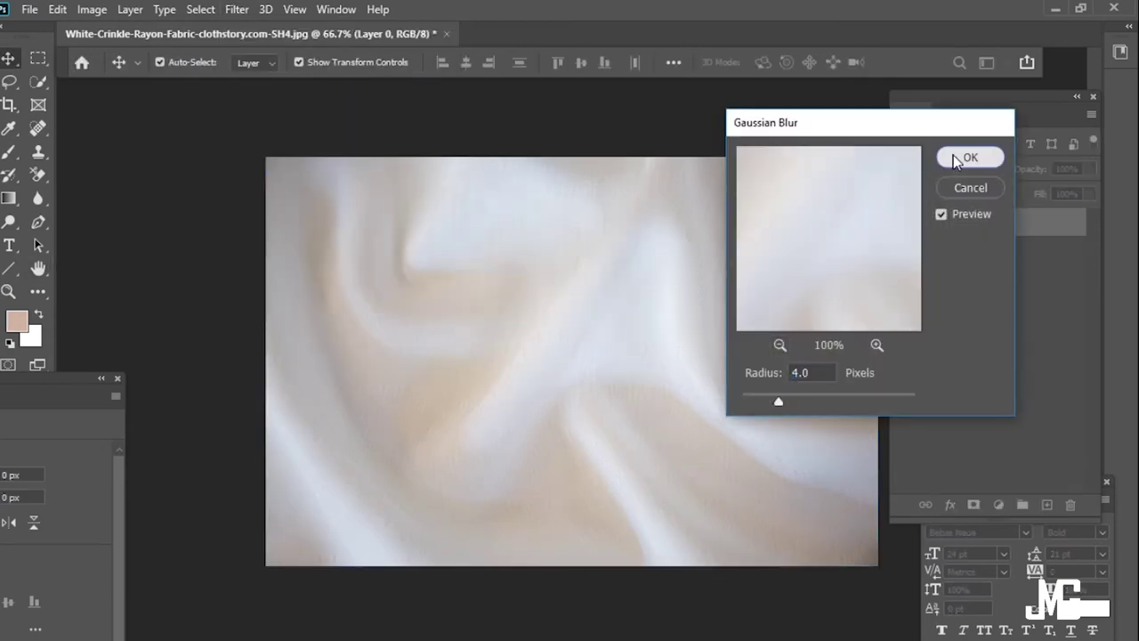
# Add a Hue/Saturation adjustment layer with Saturation set to -100.
pyautogui.click(999, 505)
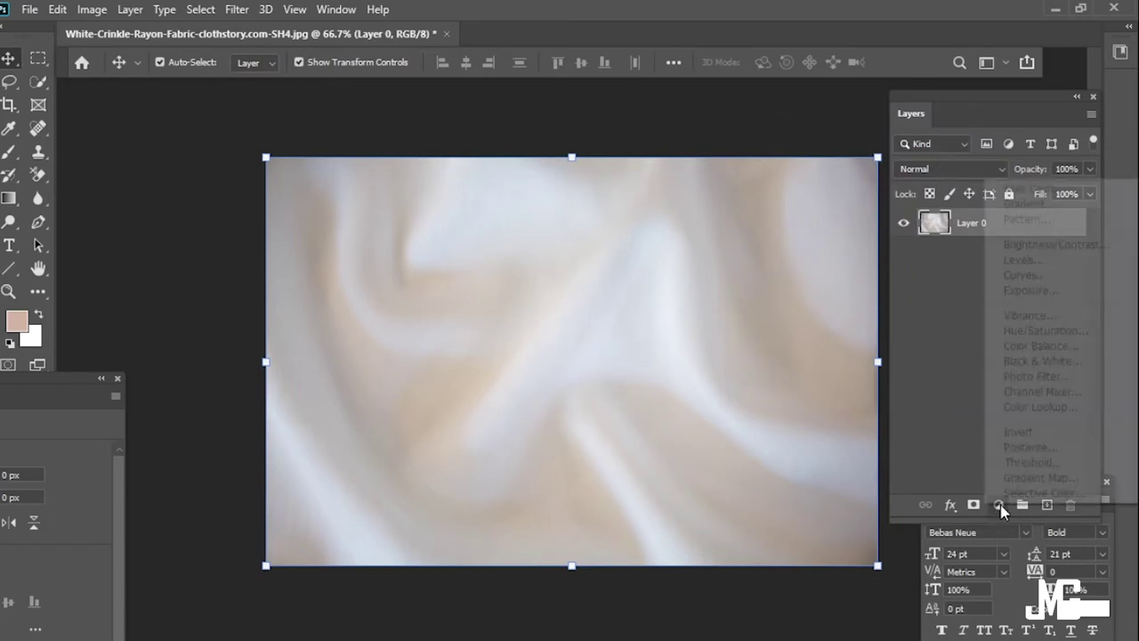
pyautogui.click(1034, 335)
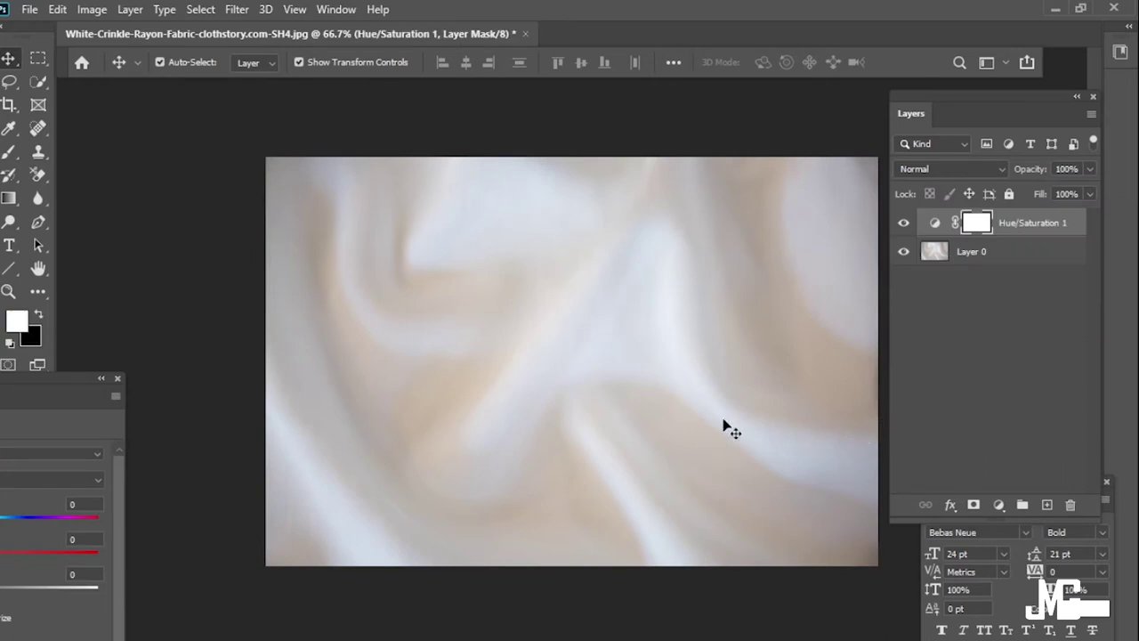
pyautogui.moveTo(917, 432); pyautogui.dragTo(1028, 354)
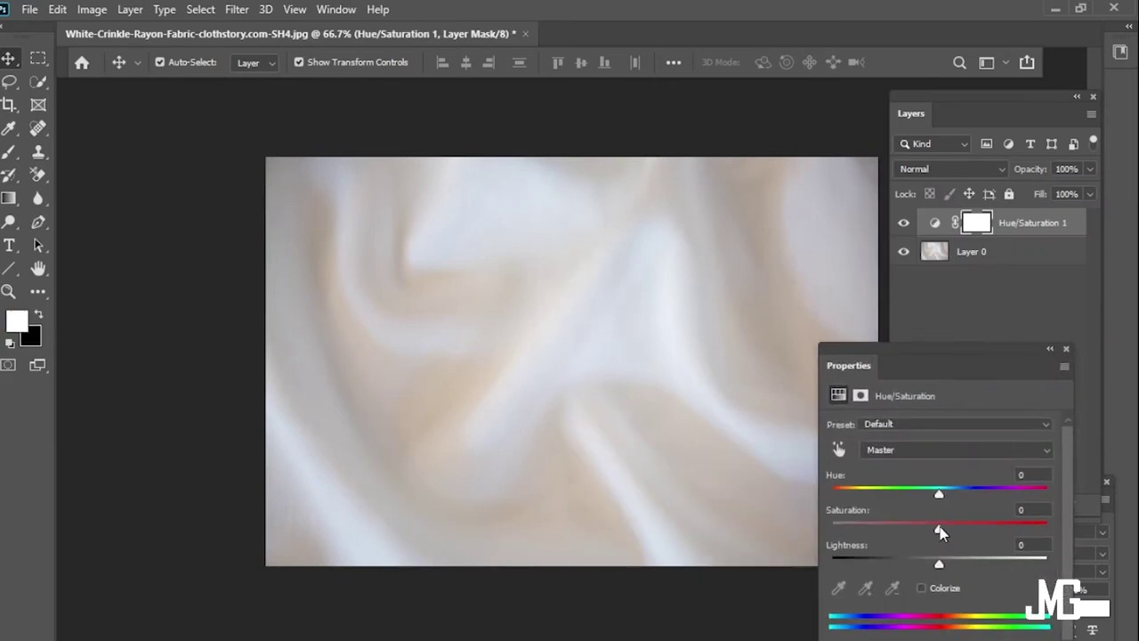
pyautogui.moveTo(940, 529); pyautogui.dragTo(832, 529)
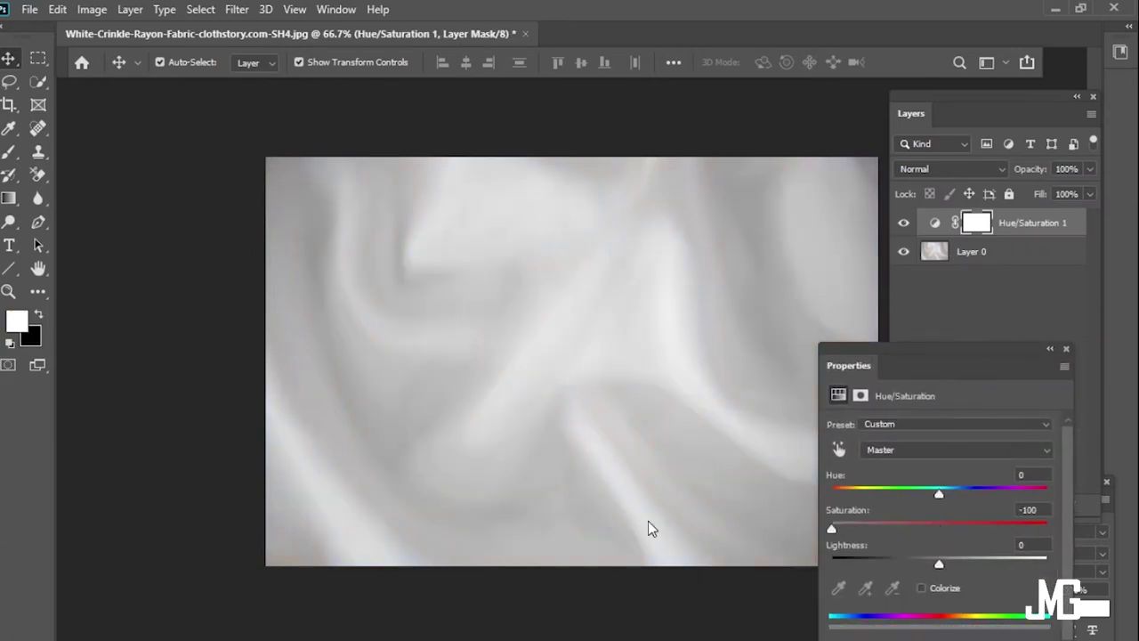
pyautogui.click(31, 10)
# Save the grey fabric as Displace.psd in Photoshop format in warp, then close it.
pyautogui.click(94, 228)
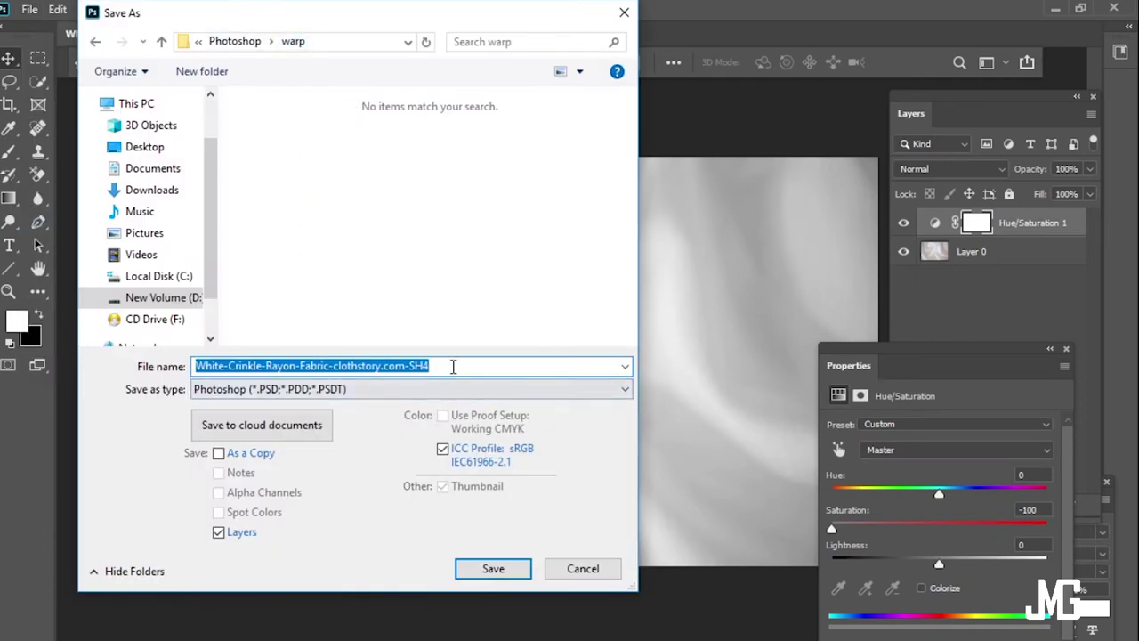
pyautogui.write('Displace')
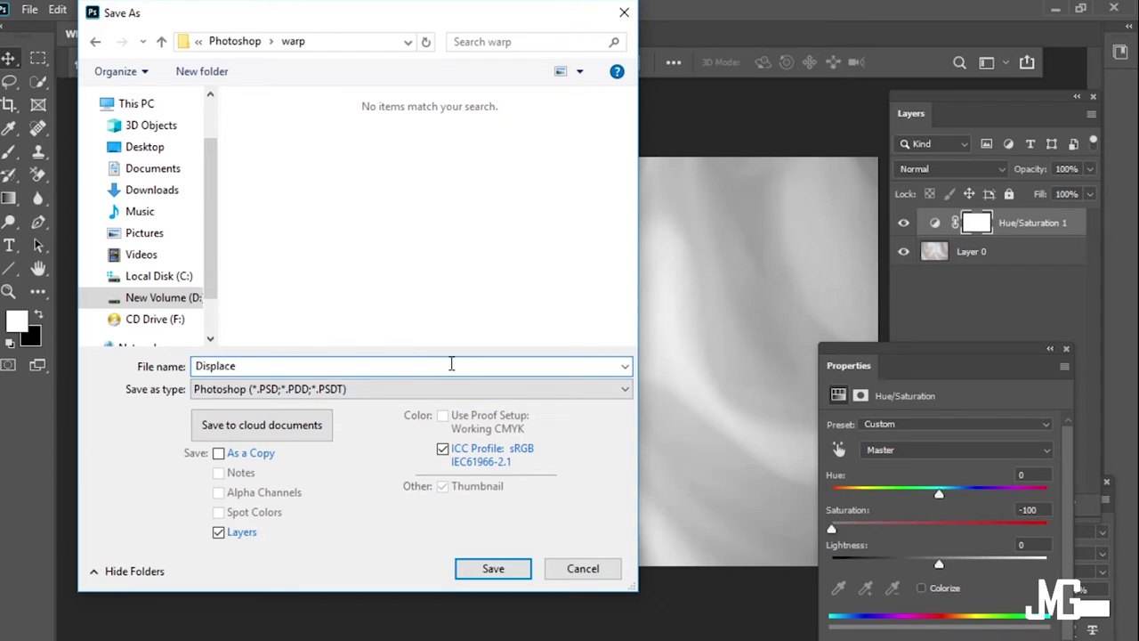
pyautogui.click(486, 569)
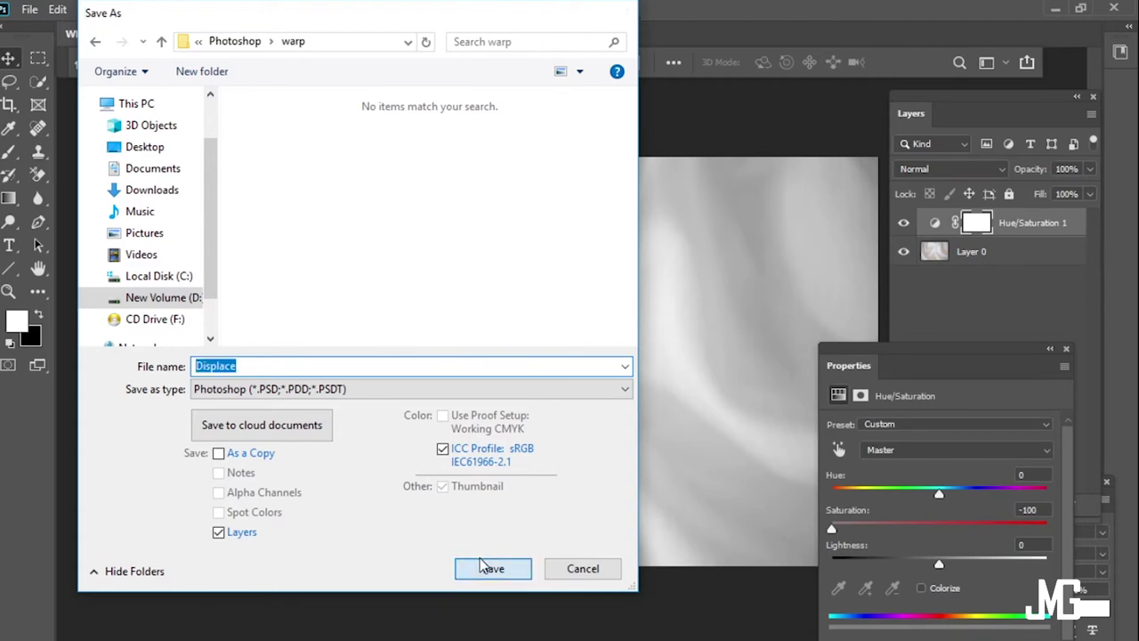
pyautogui.click(736, 196)
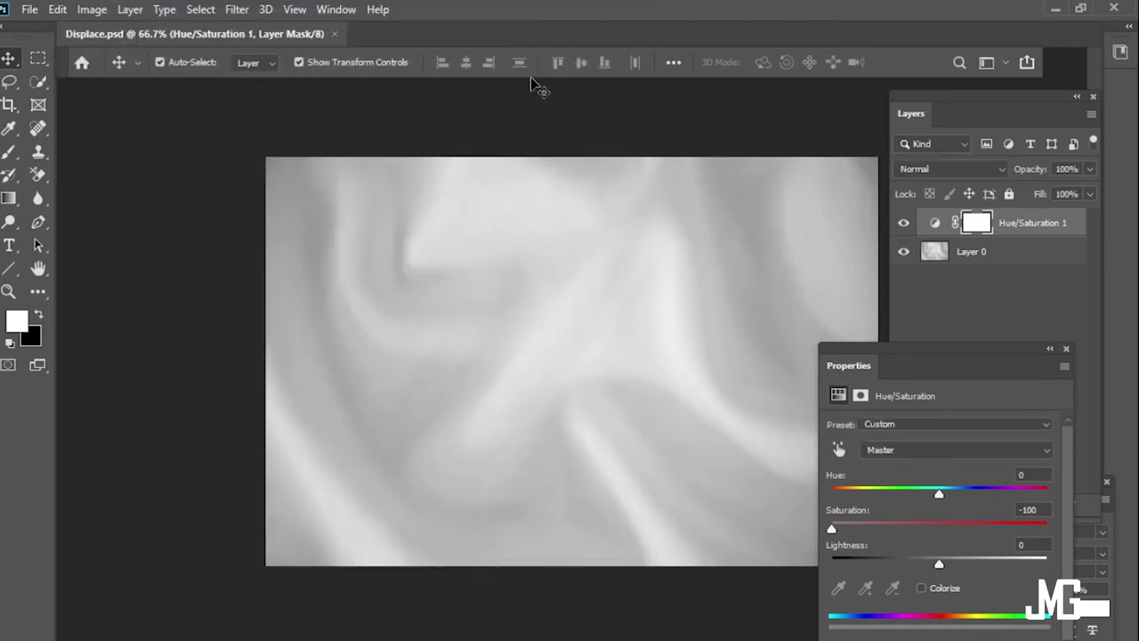
pyautogui.click(334, 34)
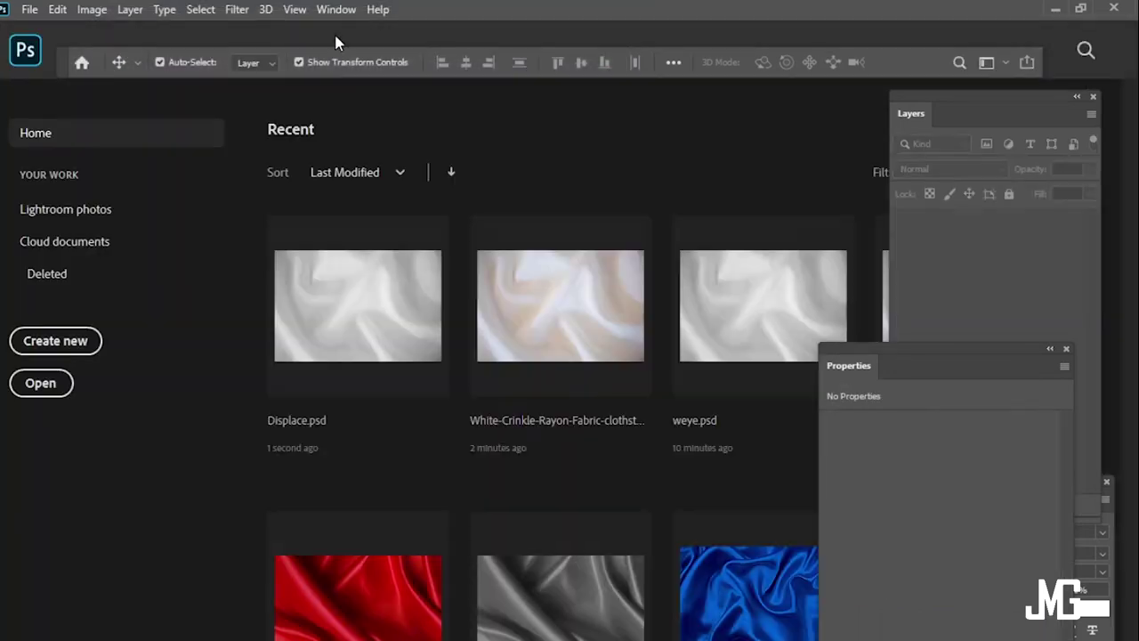
# Open the White-Crinkle fabric JPG and unlock its background as Layer 0.
pyautogui.click(27, 14)
pyautogui.click(40, 43)
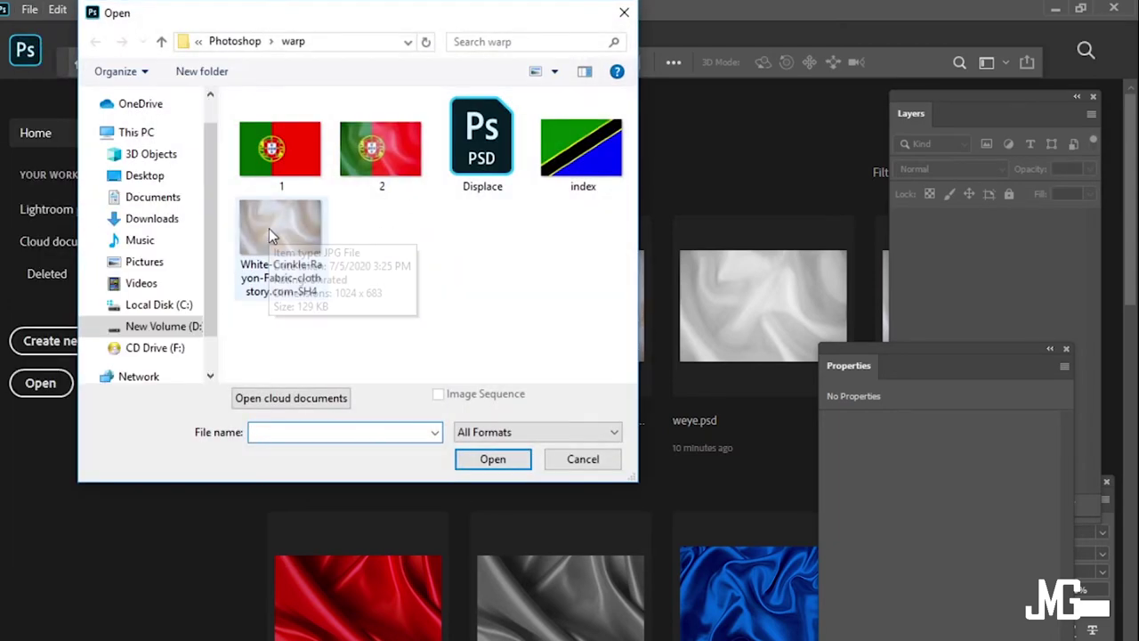
pyautogui.doubleClick(269, 229)
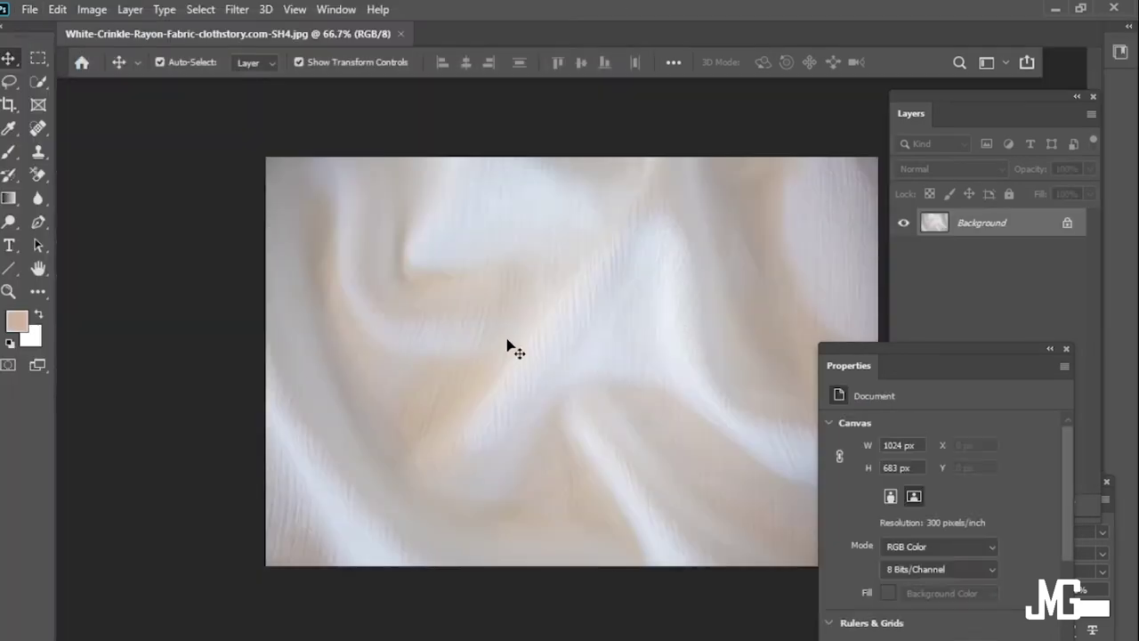
pyautogui.click(1068, 223)
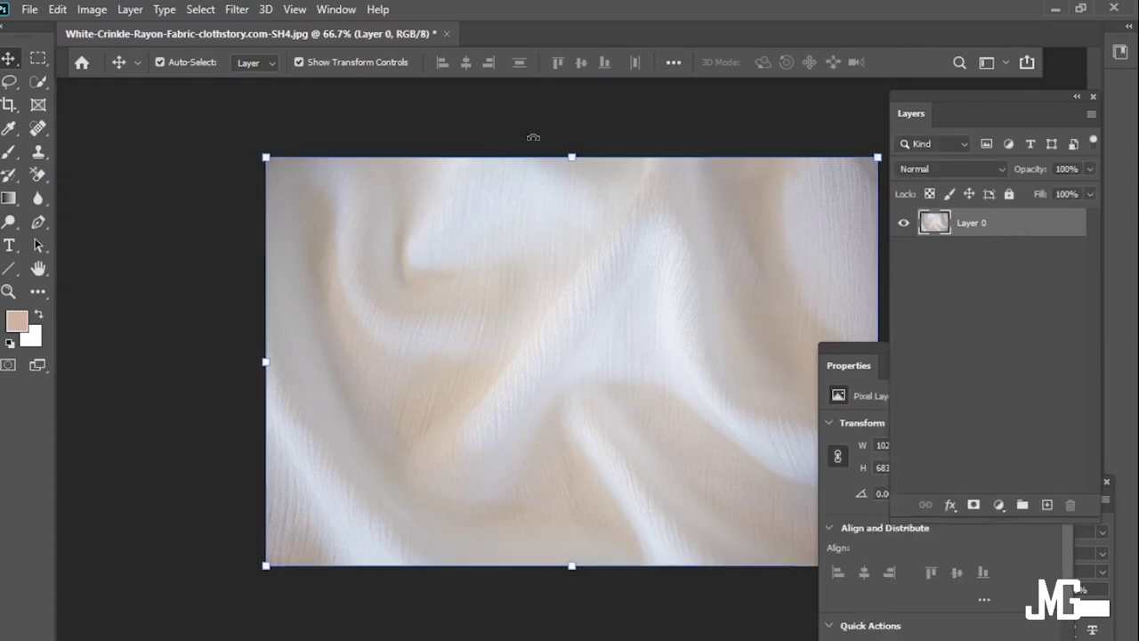
# Soften Layer 0 with a 4 px Gaussian blur.
pyautogui.click(237, 9)
pyautogui.moveTo(267, 212)
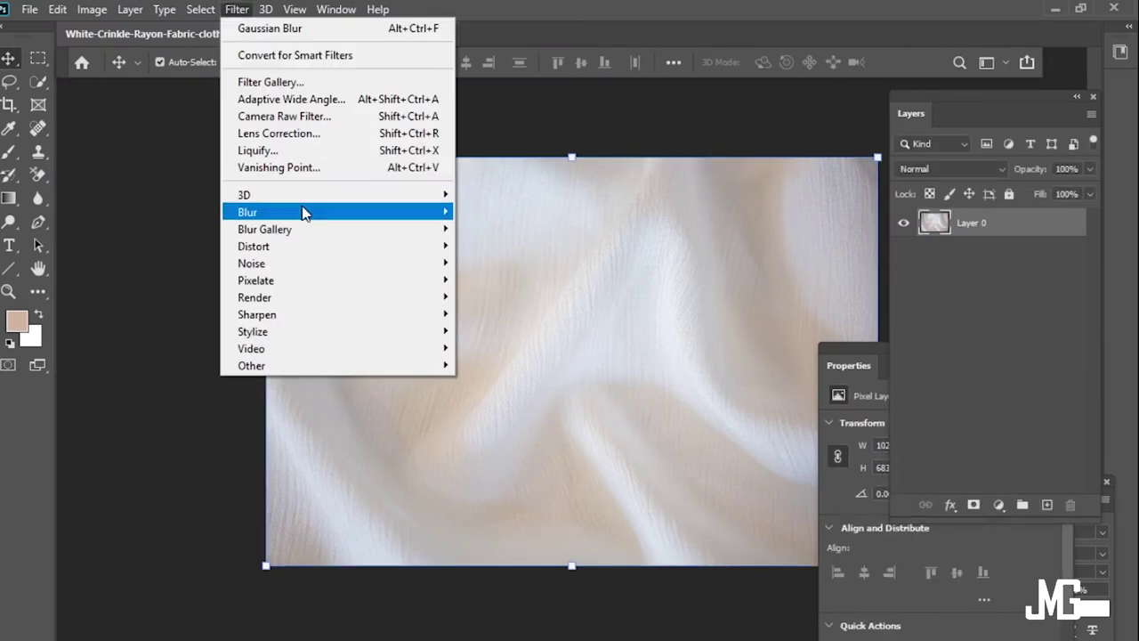
pyautogui.click(517, 281)
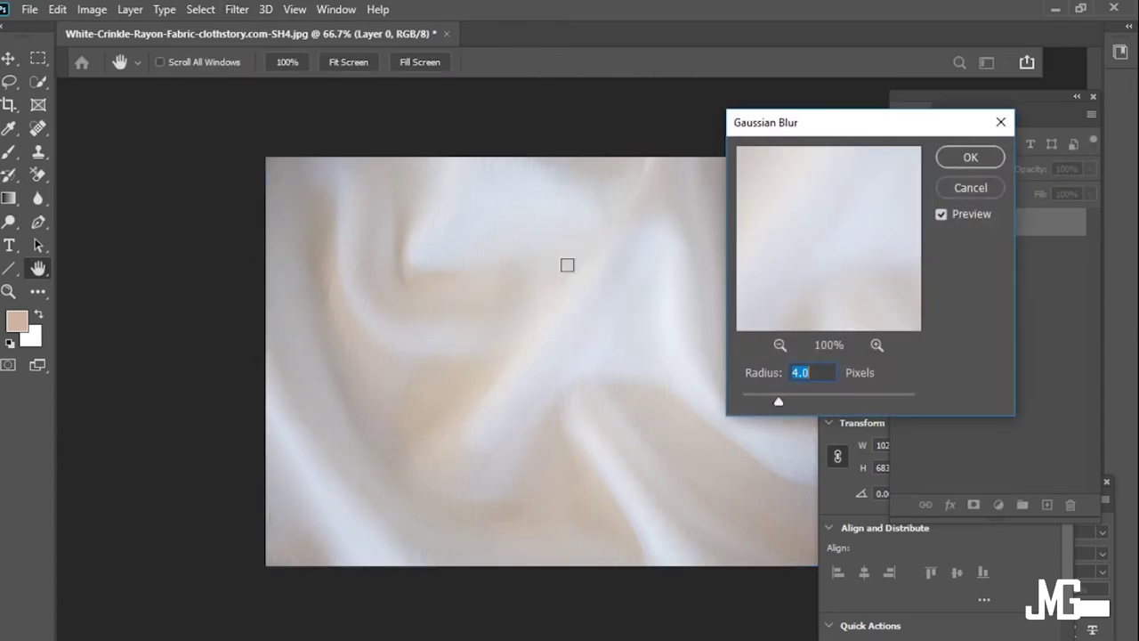
pyautogui.click(968, 160)
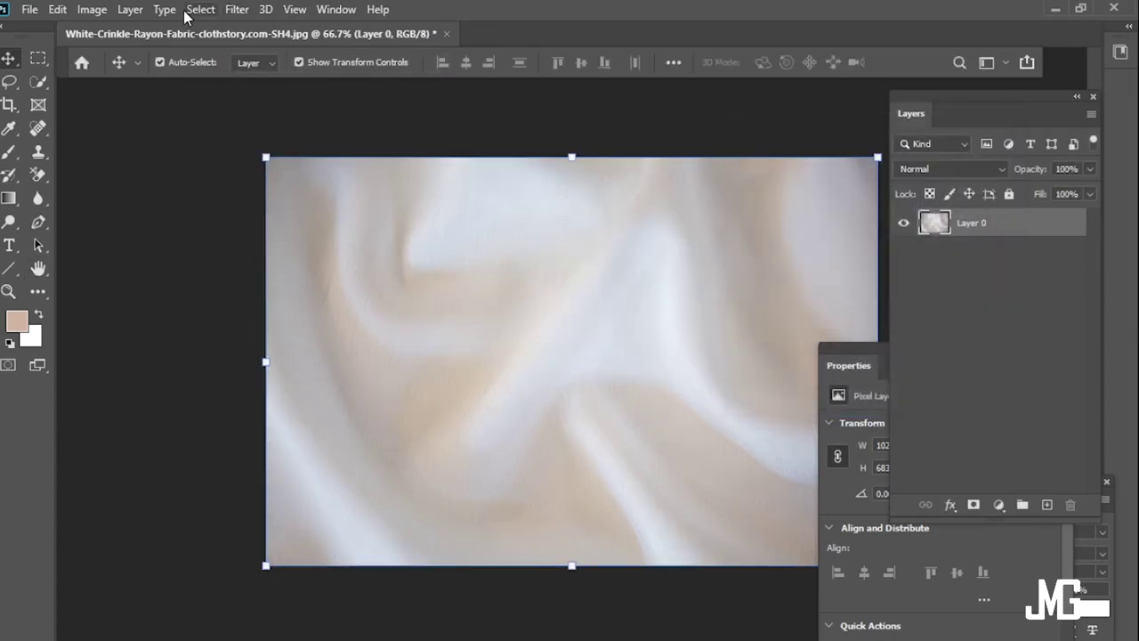
# Place the Portugal flag image '1' as a linked smart object filling the canvas over Layer 0.
pyautogui.click(29, 10)
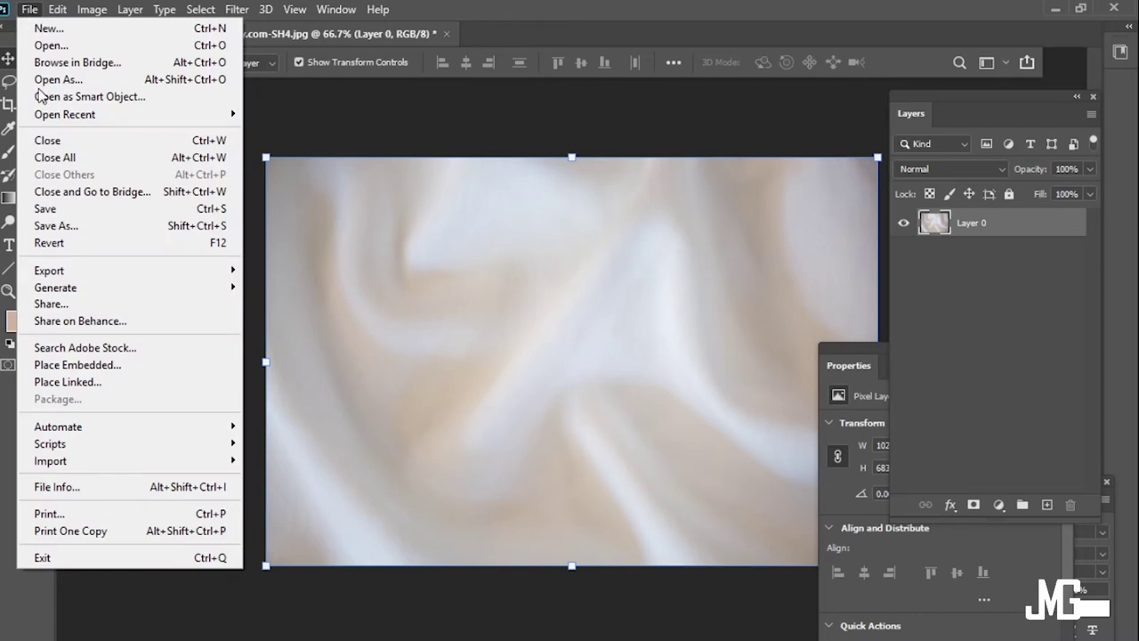
pyautogui.click(132, 385)
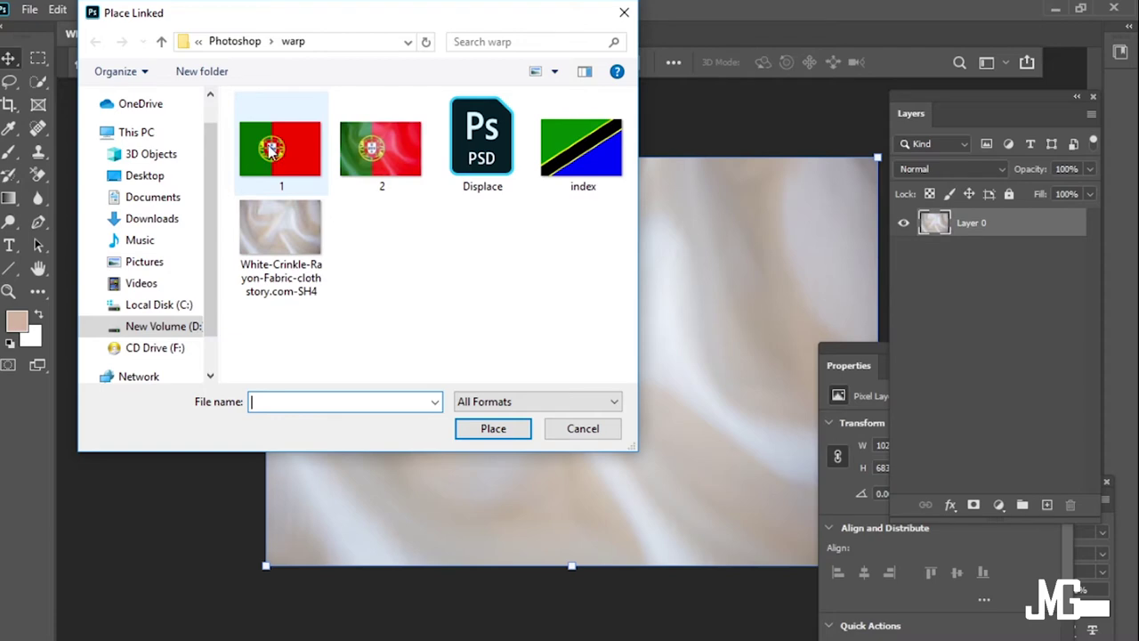
pyautogui.click(271, 150)
pyautogui.click(485, 429)
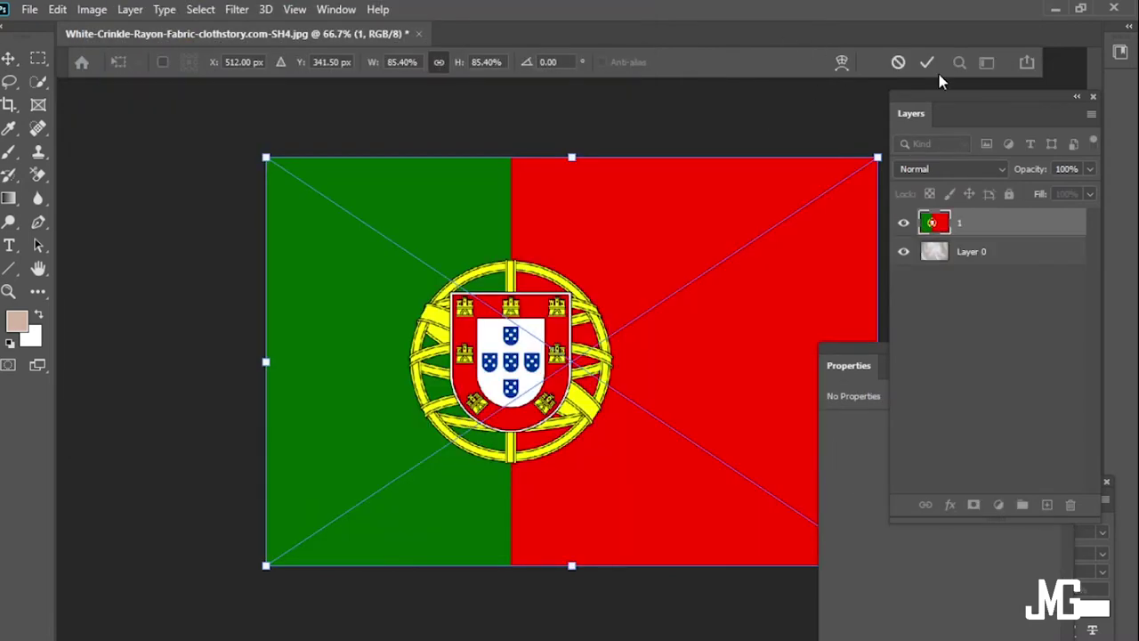
pyautogui.click(927, 62)
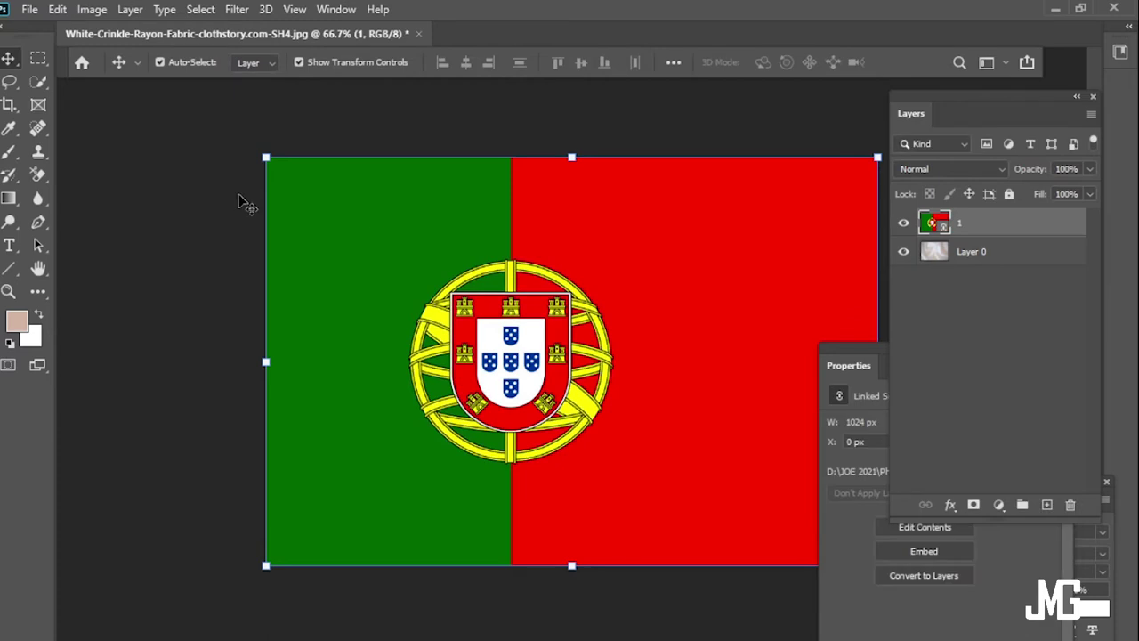
pyautogui.click(624, 265)
# Apply a Displace filter to the flag with horizontal and vertical scale 7.
pyautogui.click(236, 10)
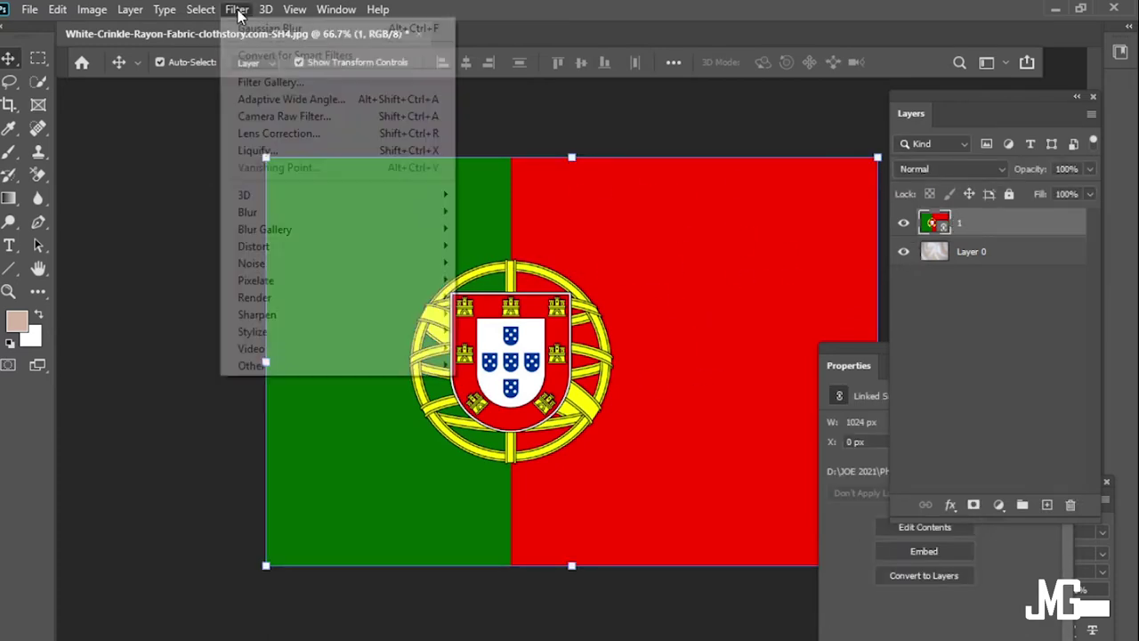
pyautogui.moveTo(254, 246)
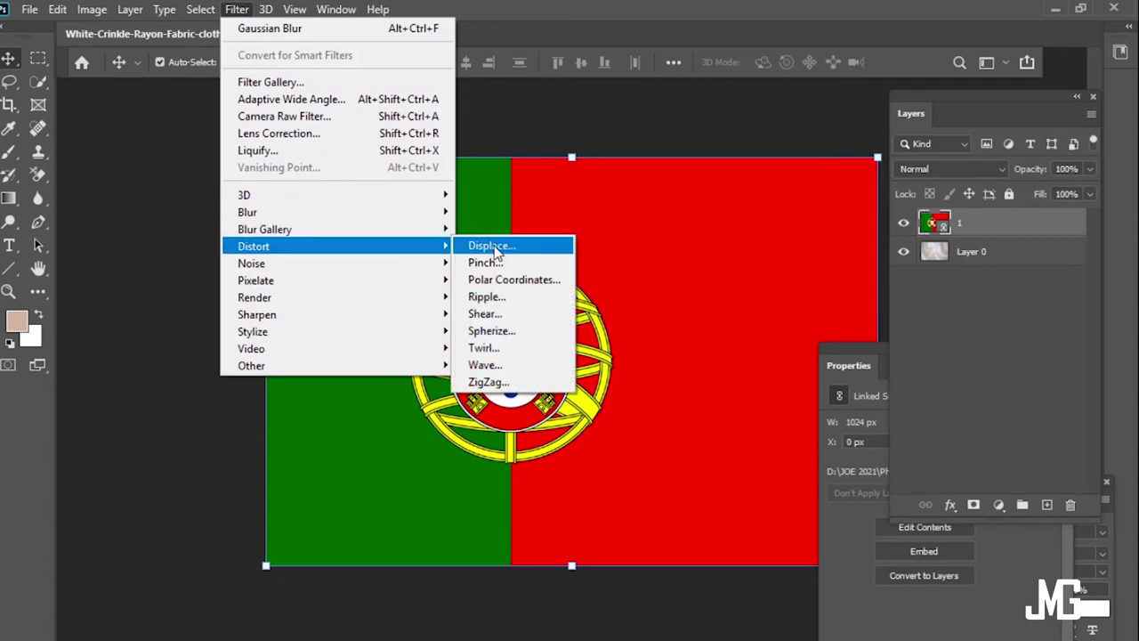
pyautogui.click(495, 249)
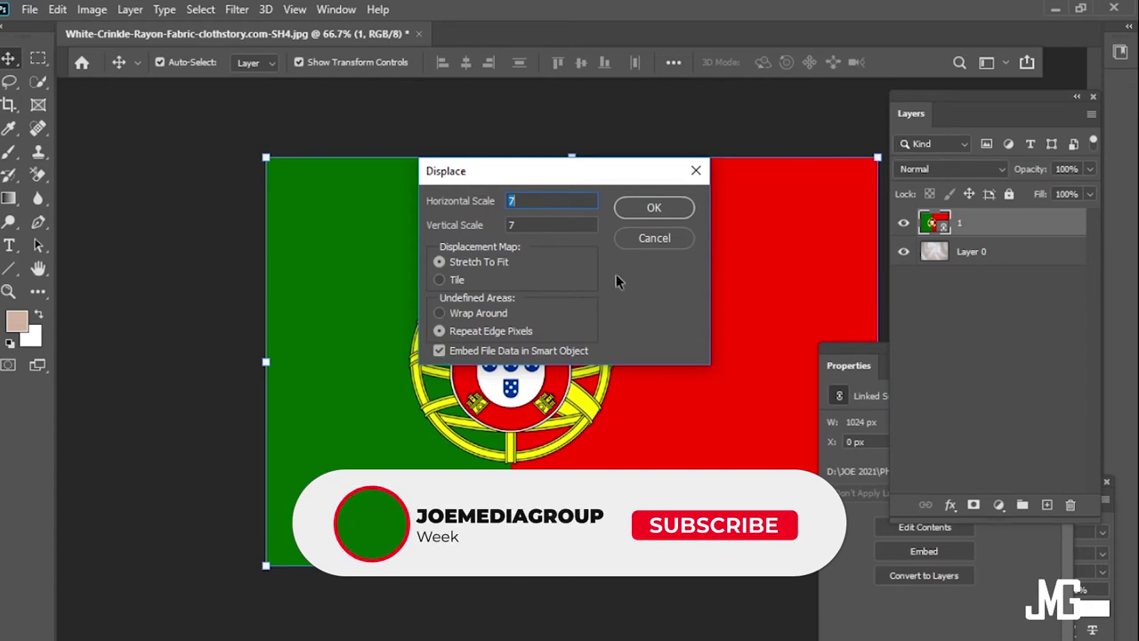
pyautogui.click(640, 210)
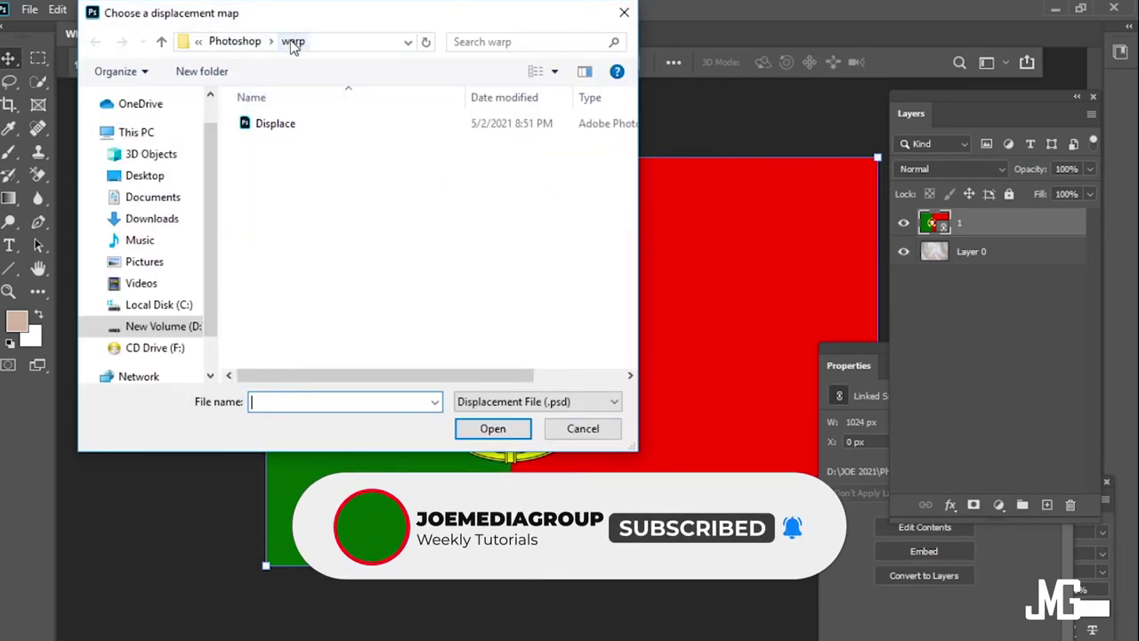
# Use Displace.psd from the warp folder as the displacement map.
pyautogui.click(240, 42)
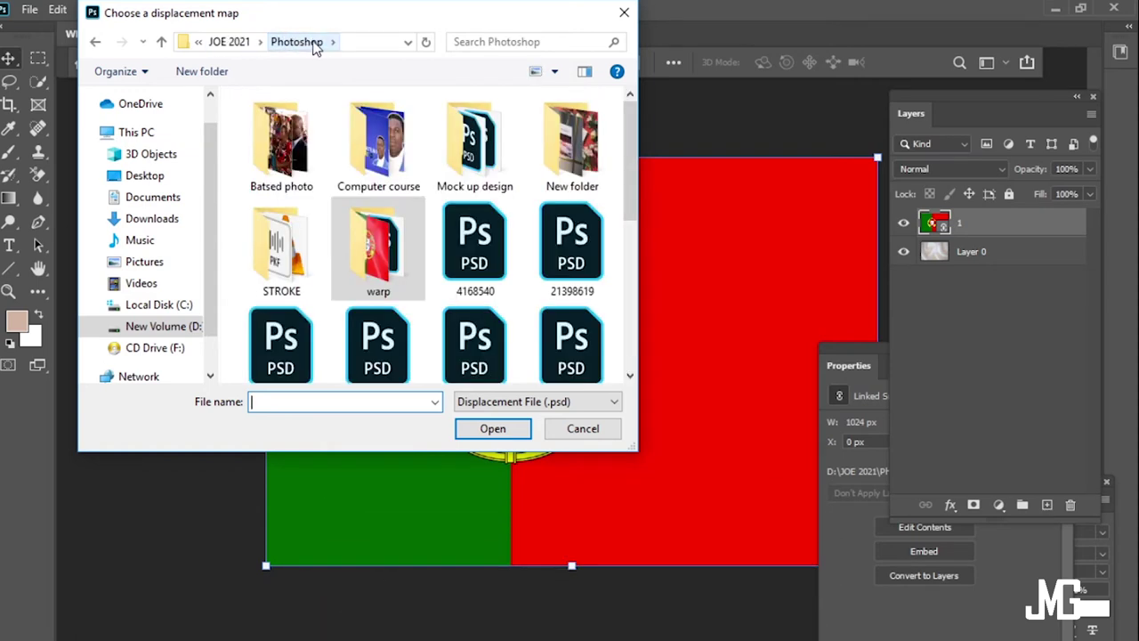
pyautogui.click(335, 42)
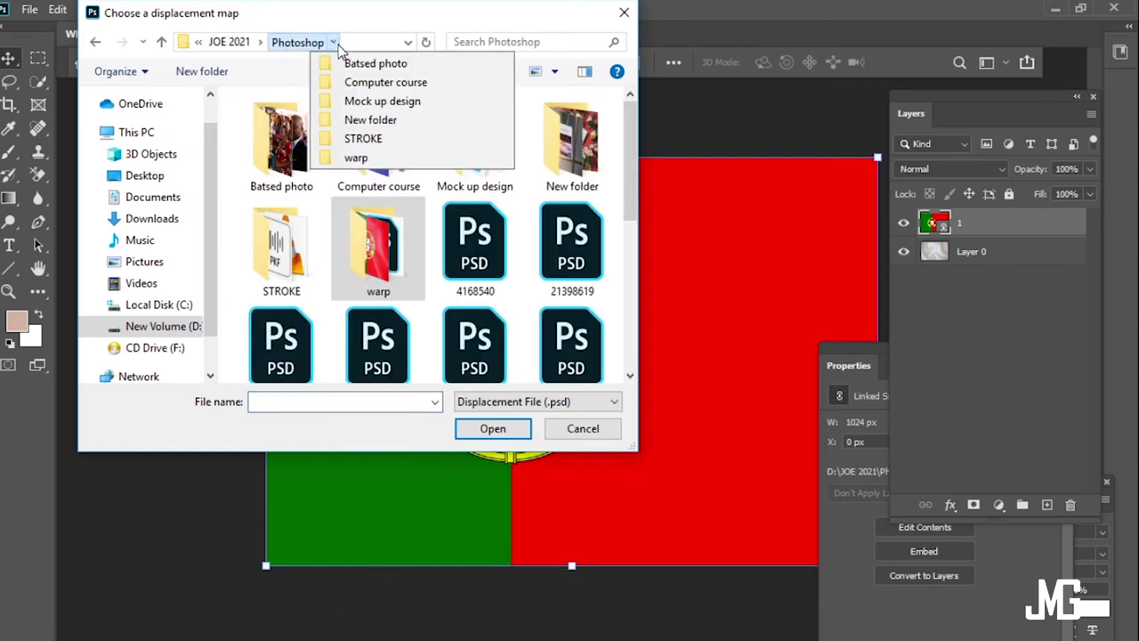
pyautogui.click(356, 157)
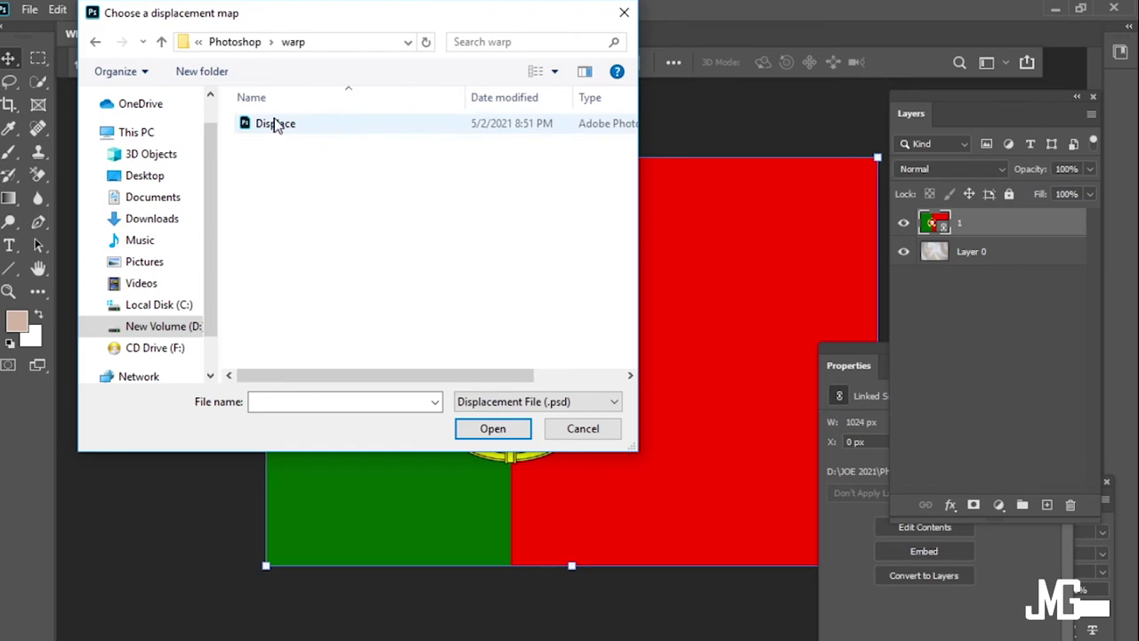
pyautogui.click(285, 125)
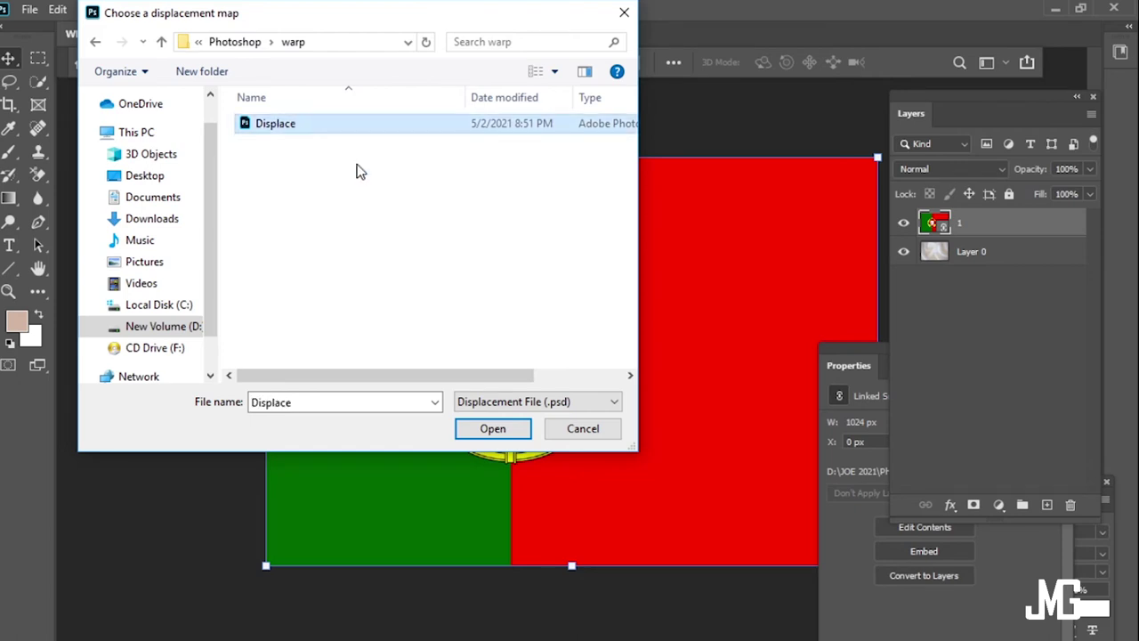
pyautogui.click(492, 428)
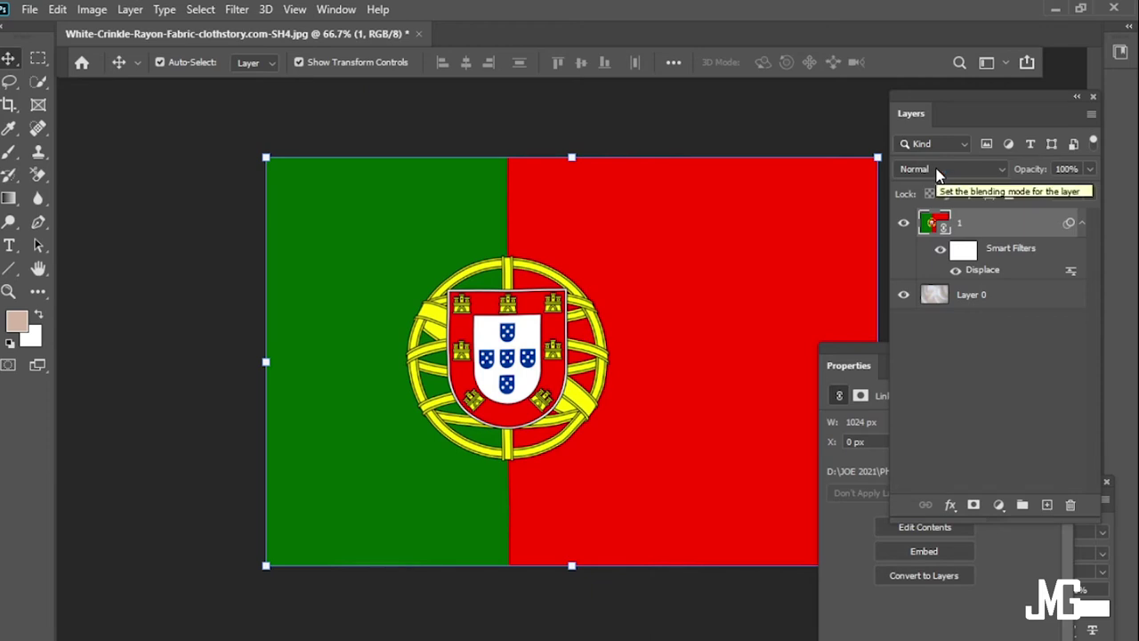
# Set flag layer 1 to Overlay blending, trying lower opacity before returning to 100%.
pyautogui.click(936, 176)
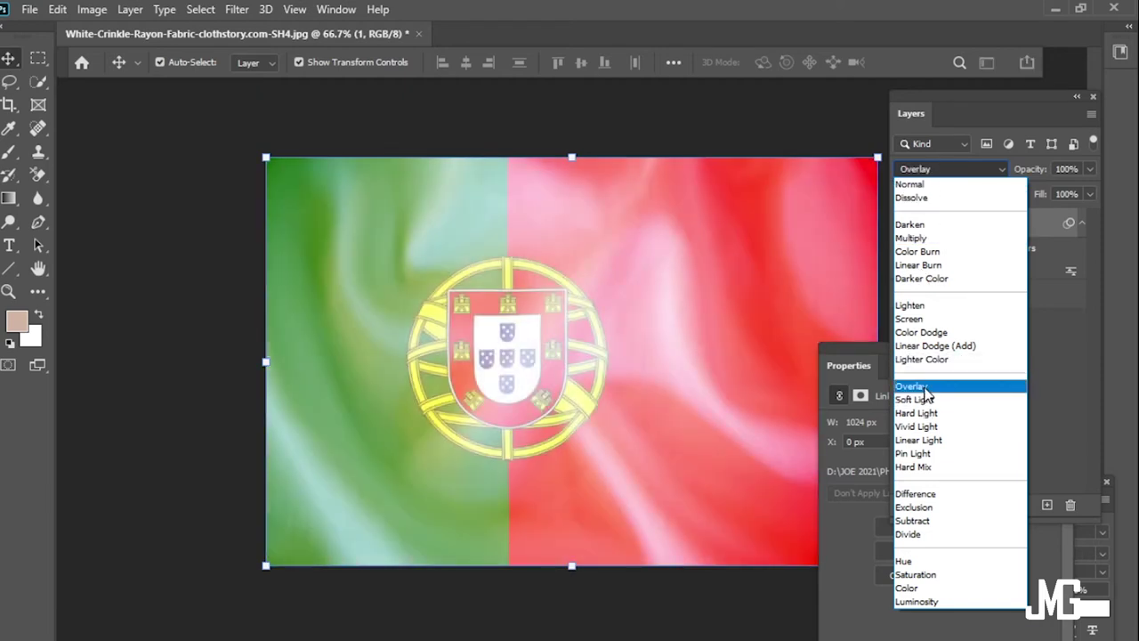
pyautogui.click(925, 389)
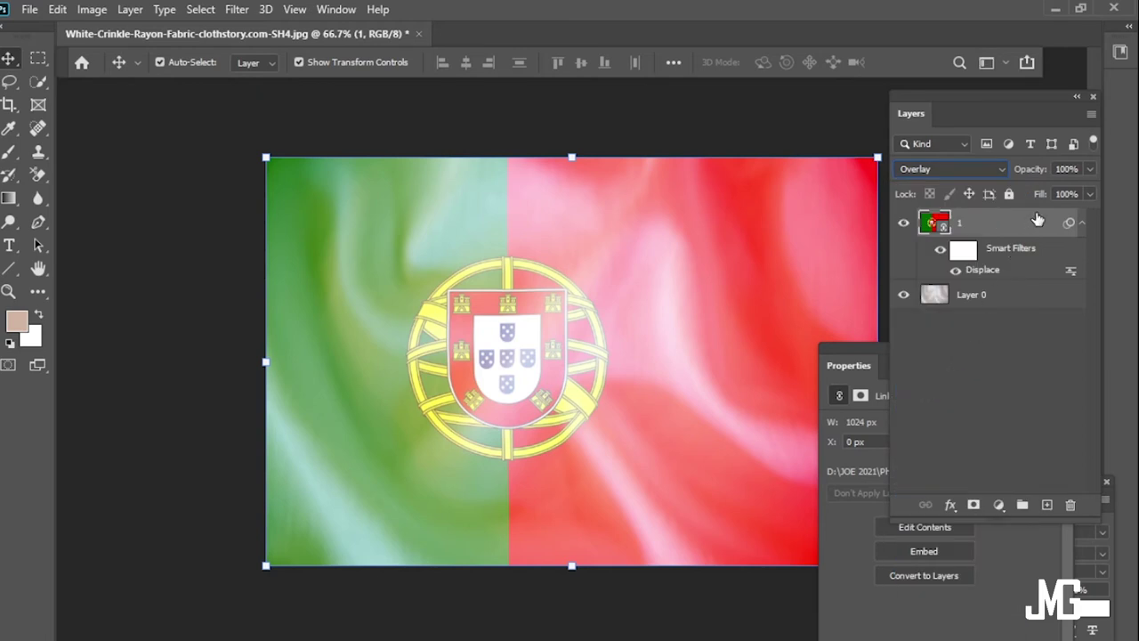
pyautogui.click(1090, 169)
pyautogui.moveTo(1093, 191)
pyautogui.mouseDown()
pyautogui.moveTo(1048, 194)
pyautogui.moveTo(1093, 188)
pyautogui.mouseUp()
pyautogui.click(947, 355)
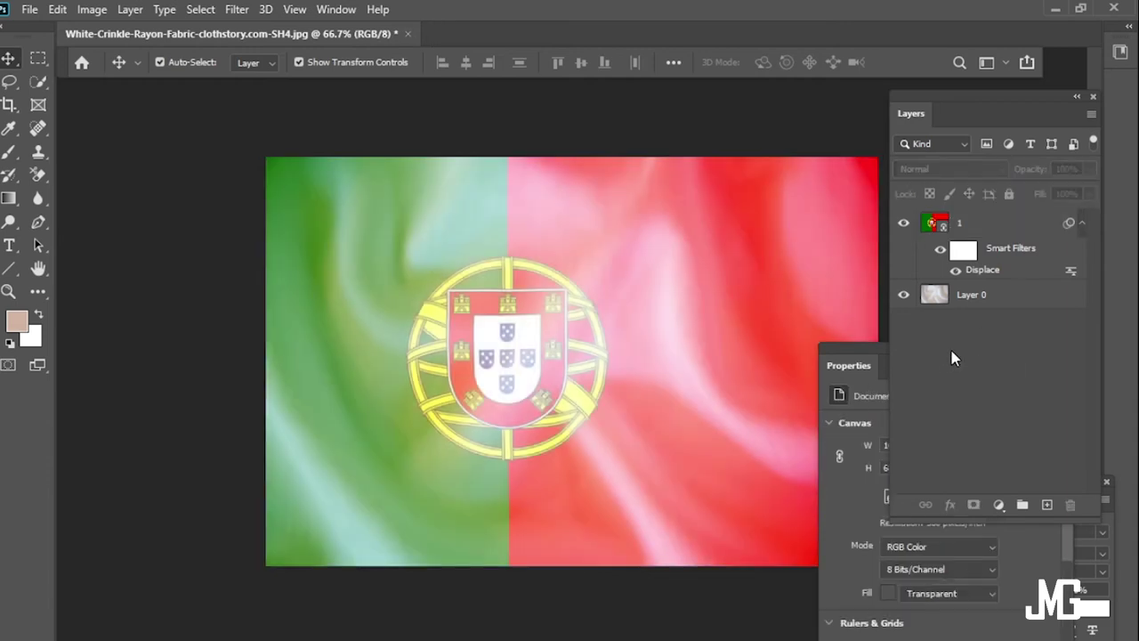
pyautogui.click(971, 226)
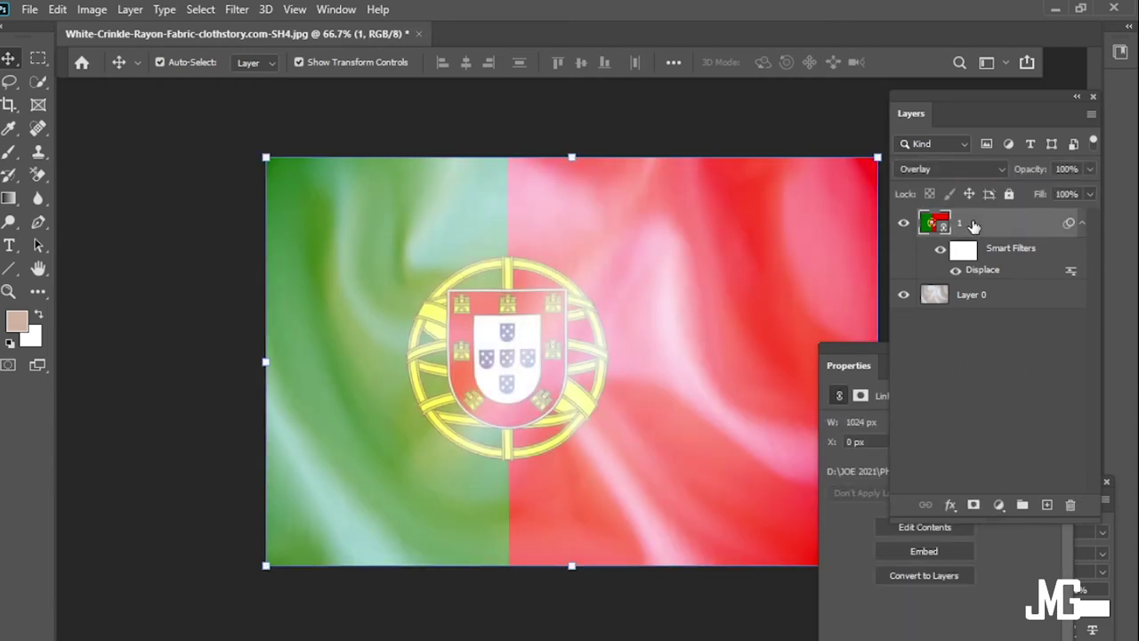
# Return flag layer 1 to Normal blending and move Layer 0 above it.
pyautogui.click(933, 169)
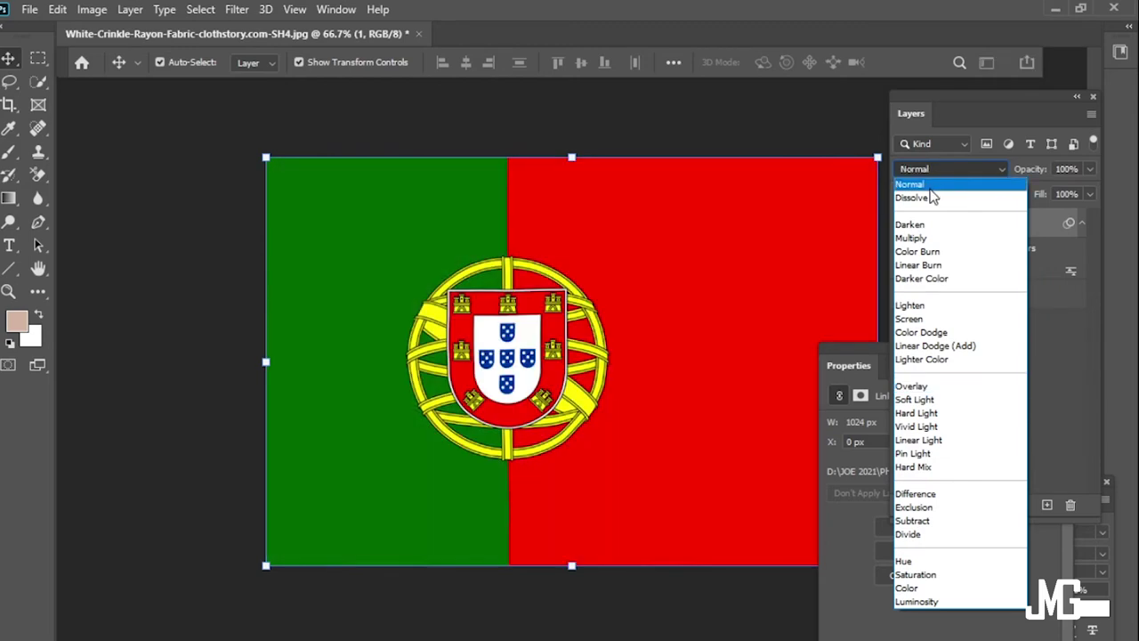
pyautogui.click(932, 186)
pyautogui.moveTo(988, 301); pyautogui.dragTo(975, 222)
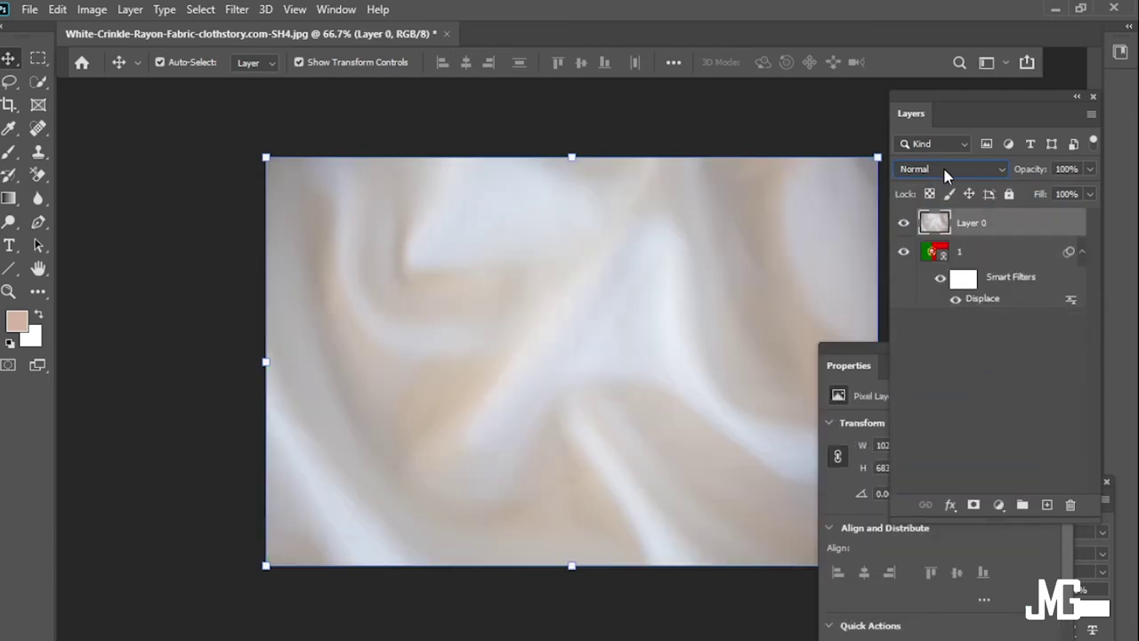
# Set the fabric Layer 0 blend mode to Hard Light.
pyautogui.click(949, 171)
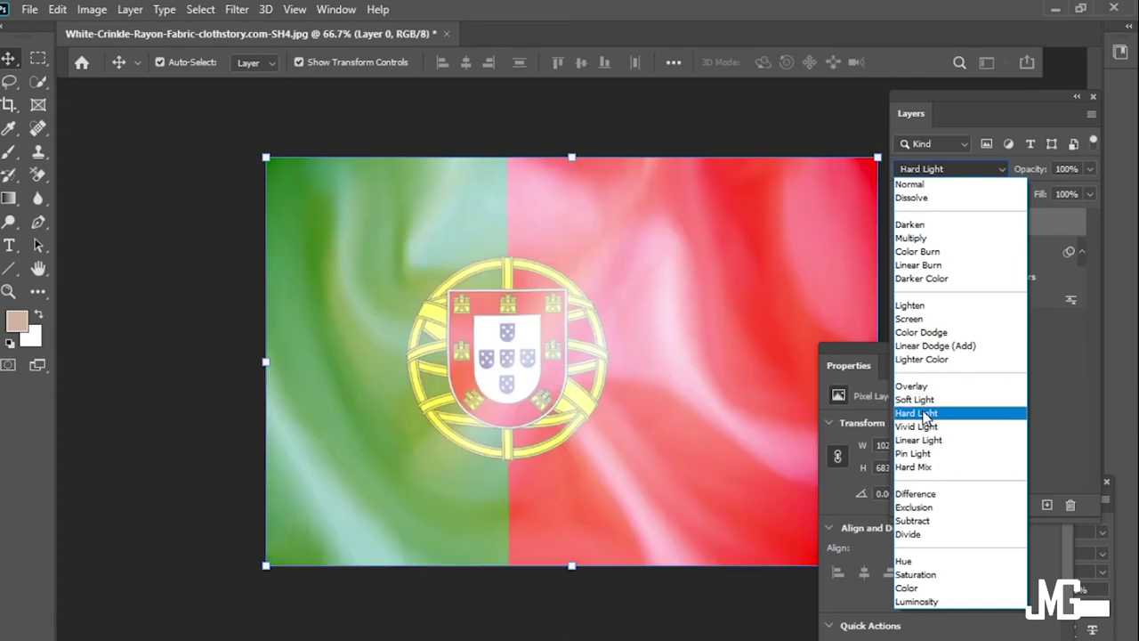
pyautogui.click(926, 417)
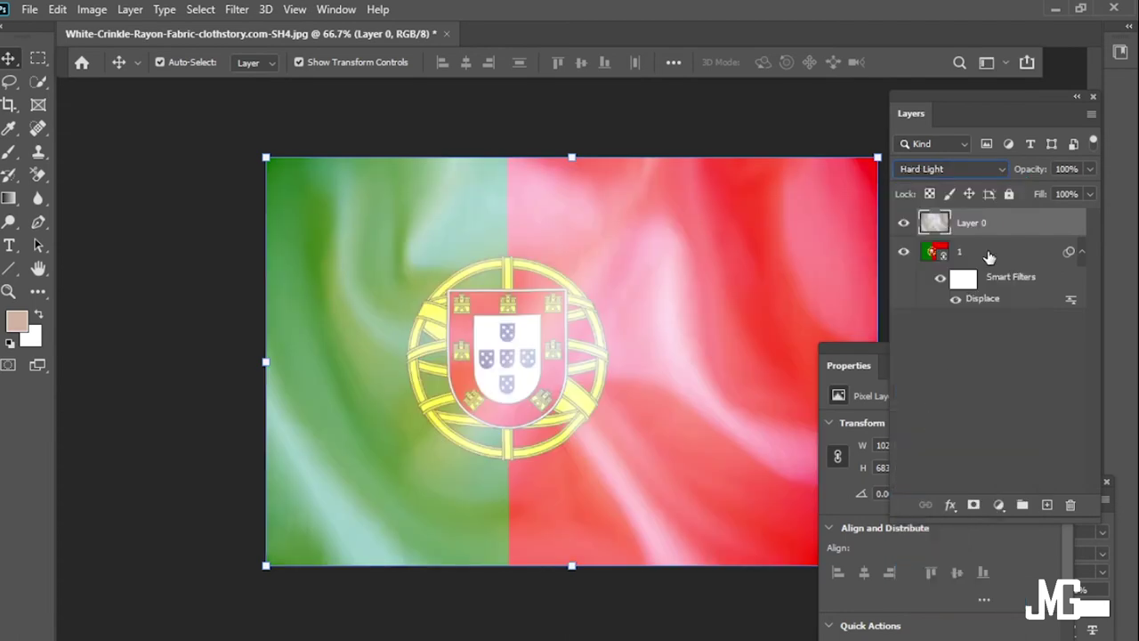
pyautogui.click(999, 504)
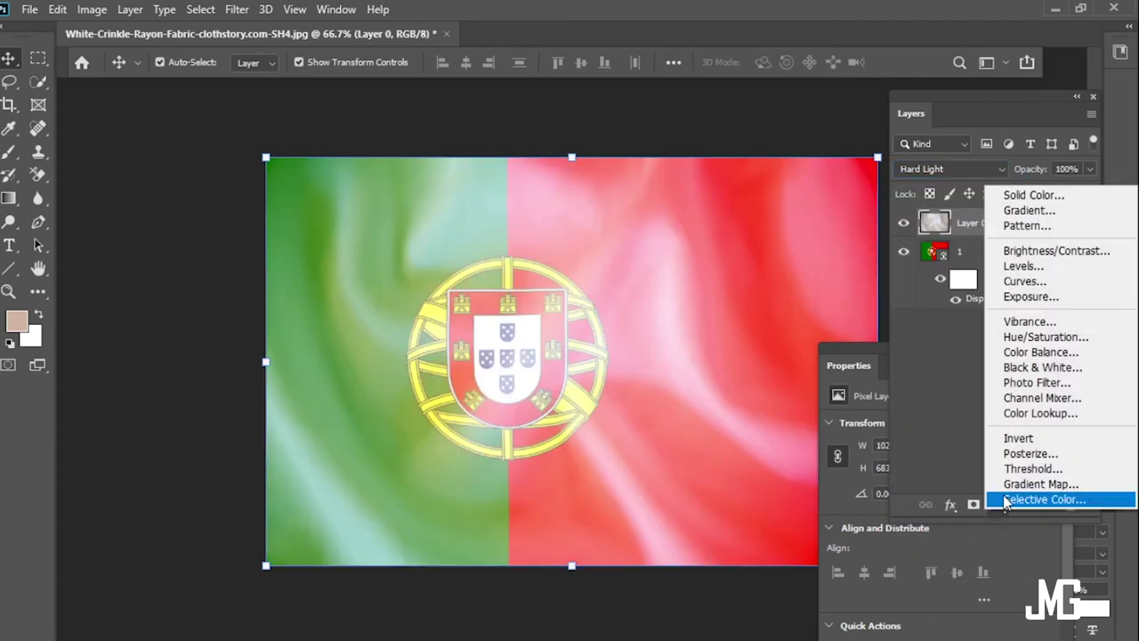
# Add a Levels adjustment layer with the midtone slider at 0.32.
pyautogui.click(1024, 267)
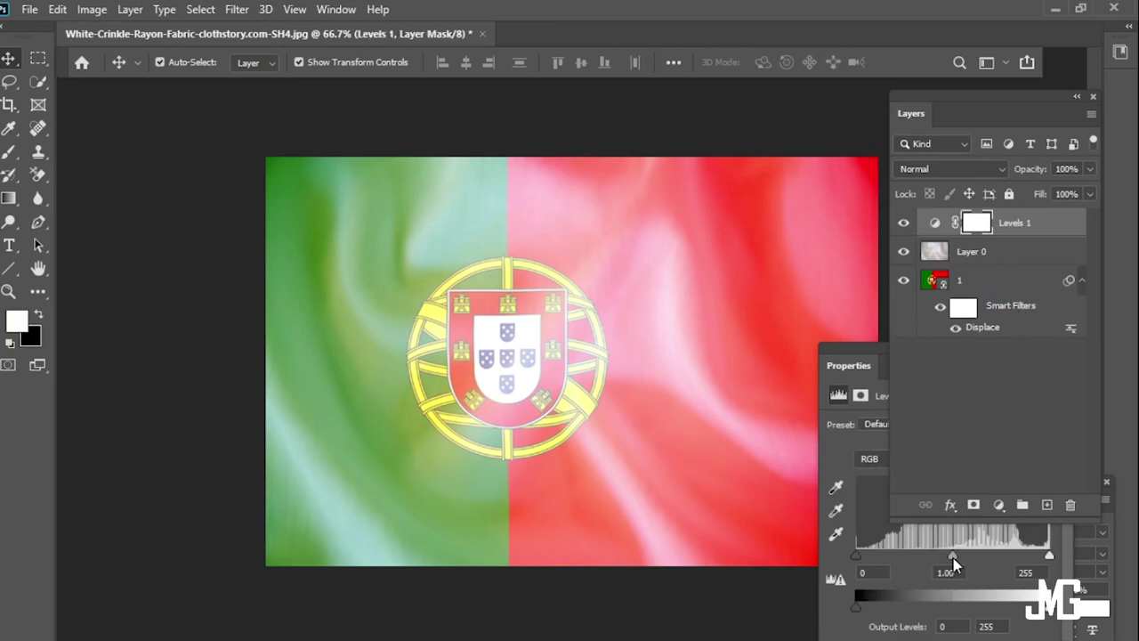
pyautogui.moveTo(953, 563); pyautogui.dragTo(1005, 561)
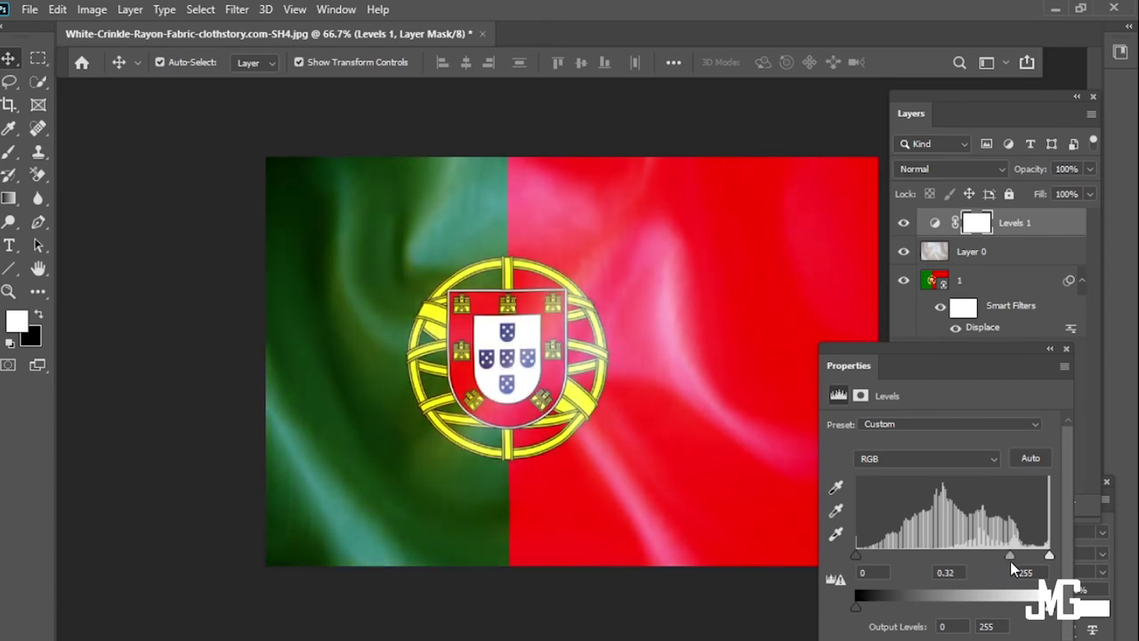
pyautogui.moveTo(1008, 562); pyautogui.dragTo(1012, 560)
pyautogui.press('z')
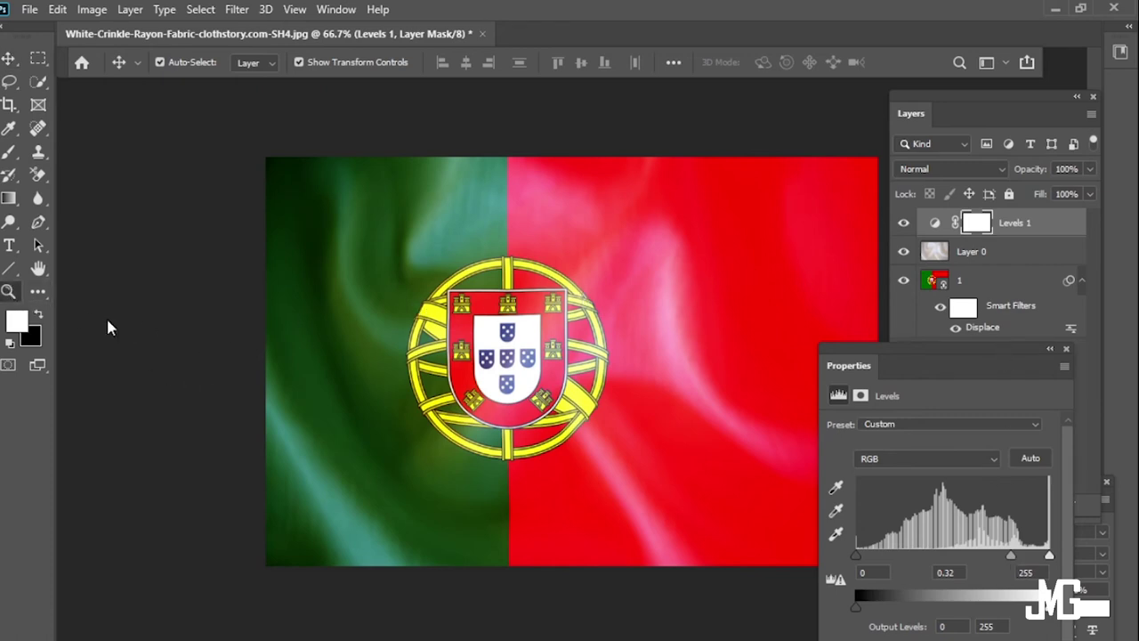
pyautogui.click(38, 267)
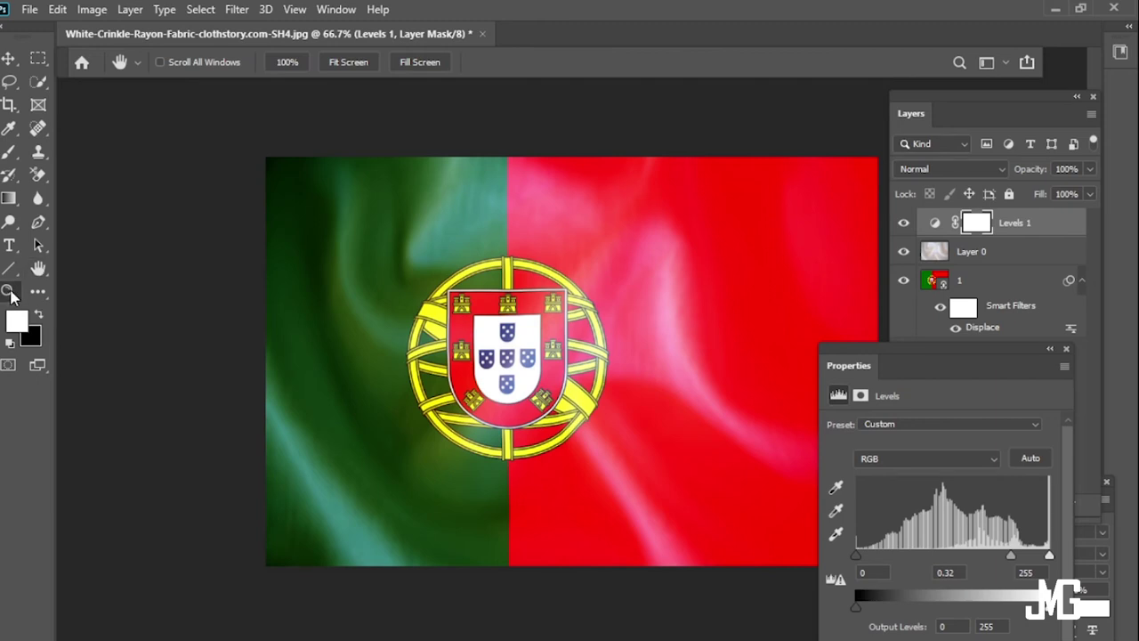
pyautogui.click(8, 291)
pyautogui.rightClick(593, 292)
pyautogui.click(635, 301)
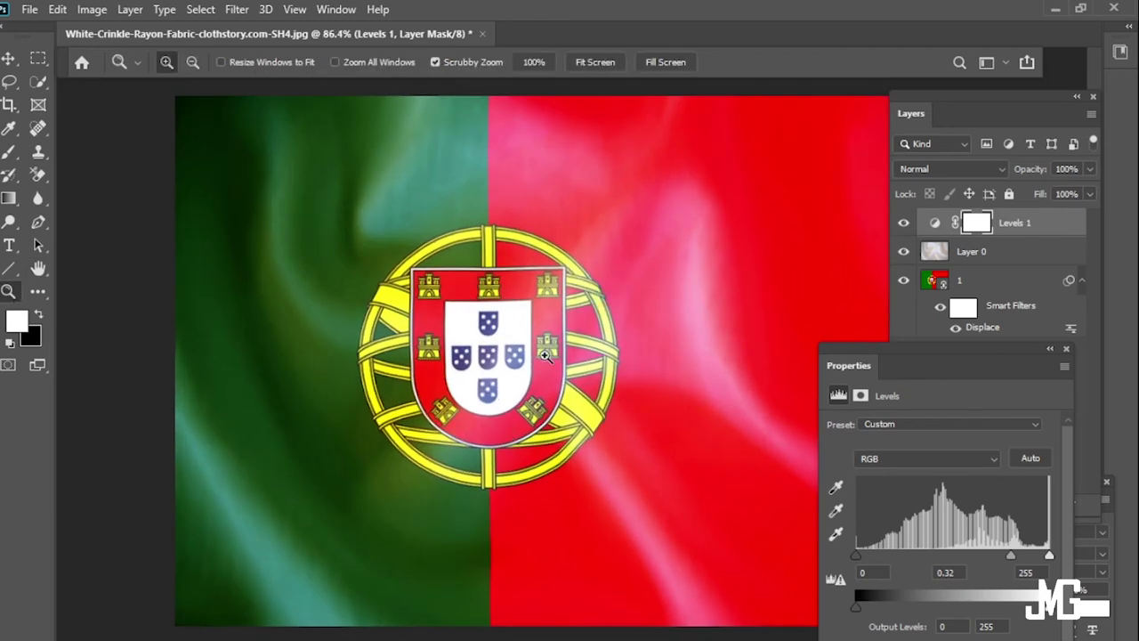
pyautogui.click(982, 283)
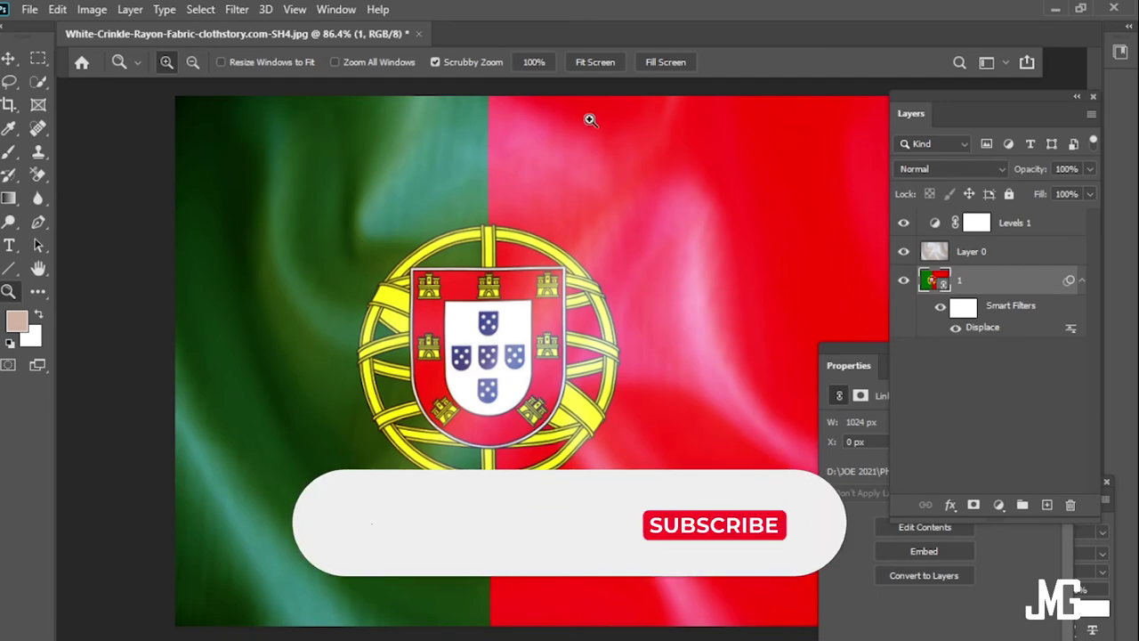
# Relink the flag smart object to the Tanzania image 'index' and zoom out to the full canvas.
pyautogui.rightClick(982, 280)
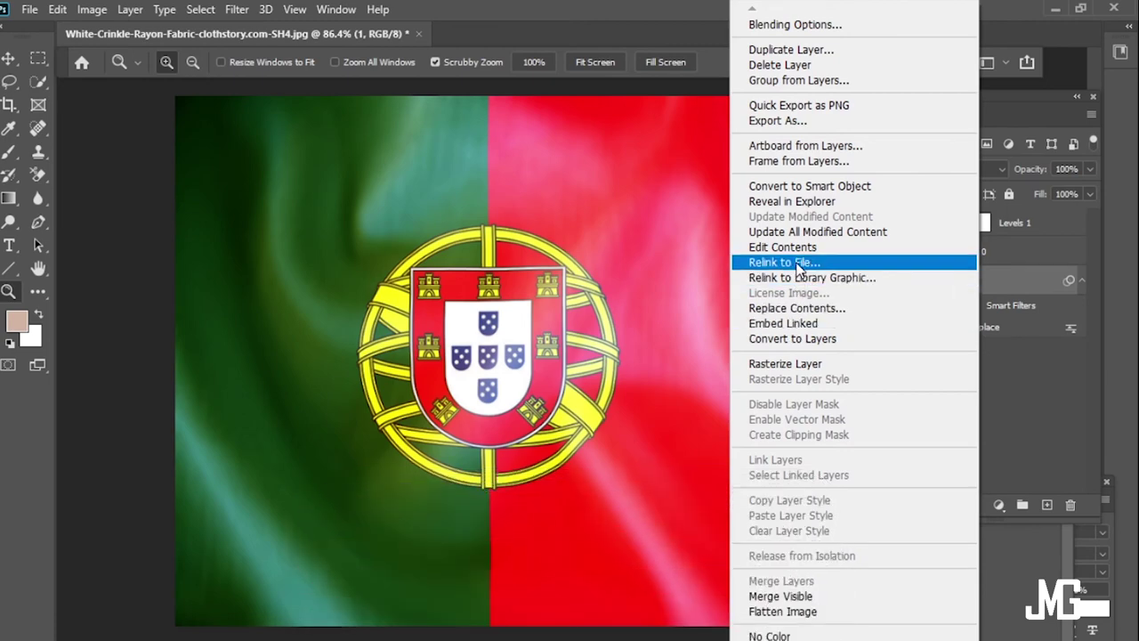
pyautogui.click(797, 272)
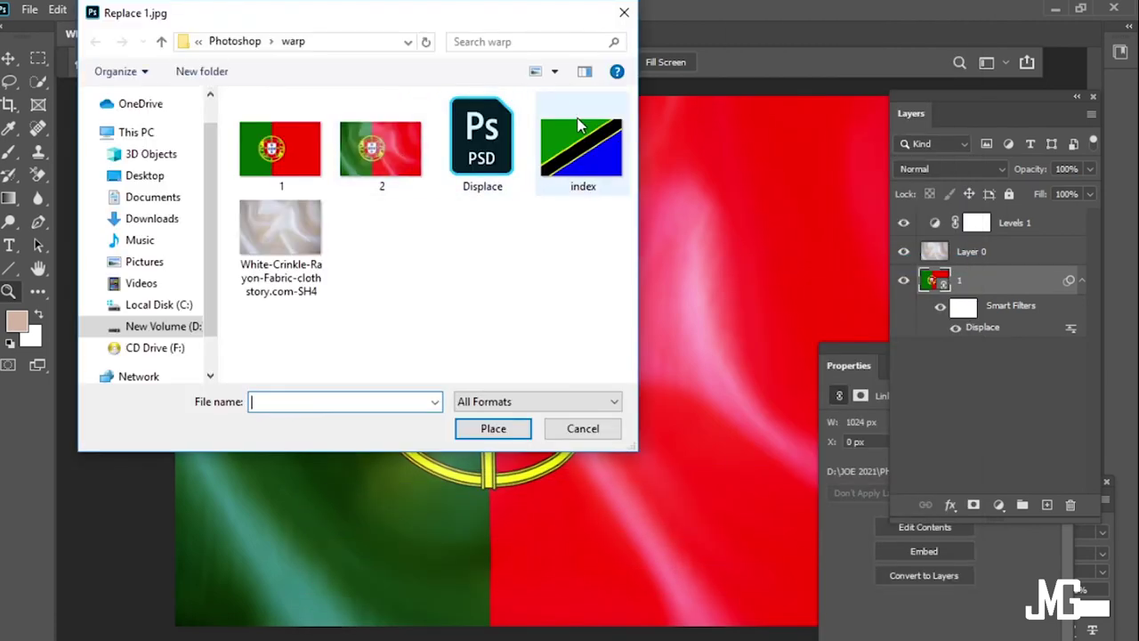
pyautogui.click(580, 133)
pyautogui.click(493, 428)
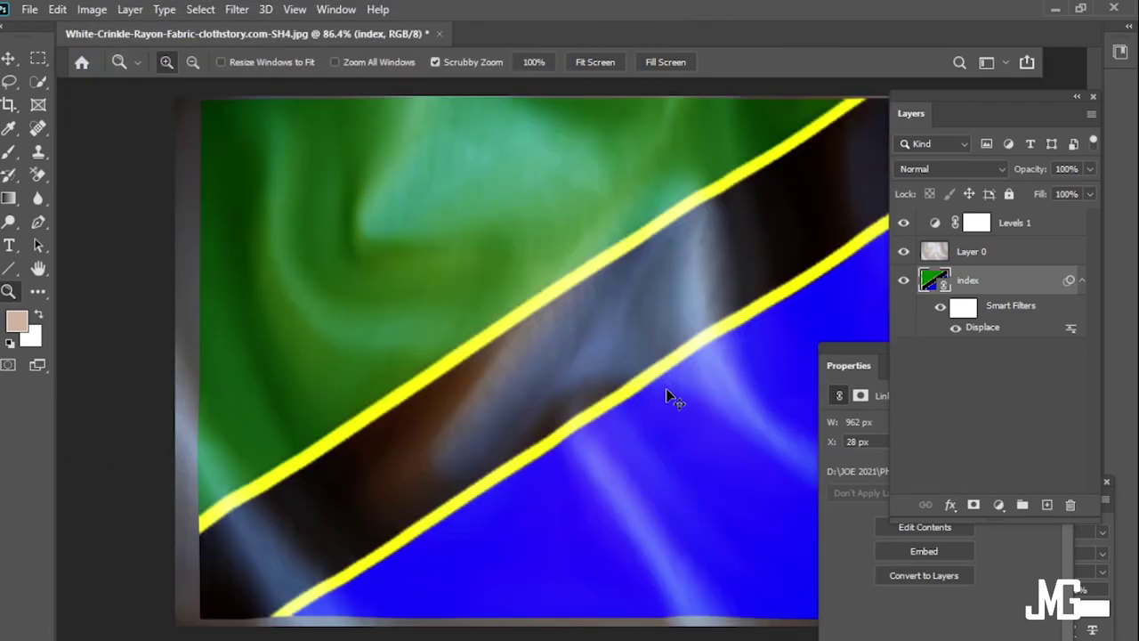
pyautogui.hotkey('ctrl', '-')
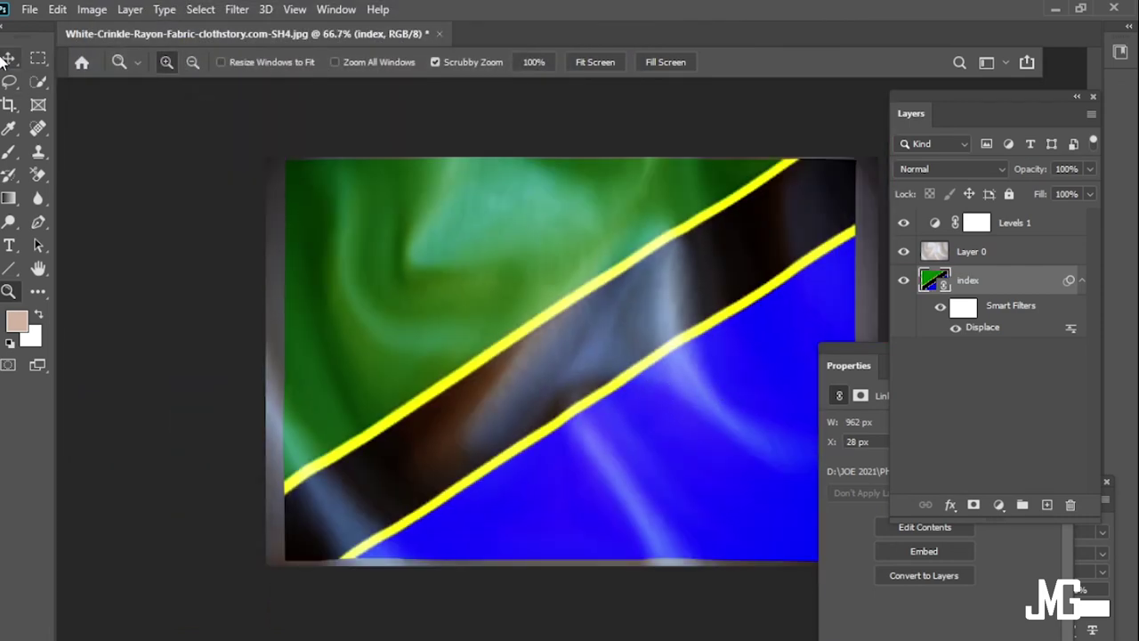
# Scale the Tanzania flag to about 95.5% to cover the canvas and nudge it slightly down.
pyautogui.click(7, 58)
pyautogui.click(282, 160)
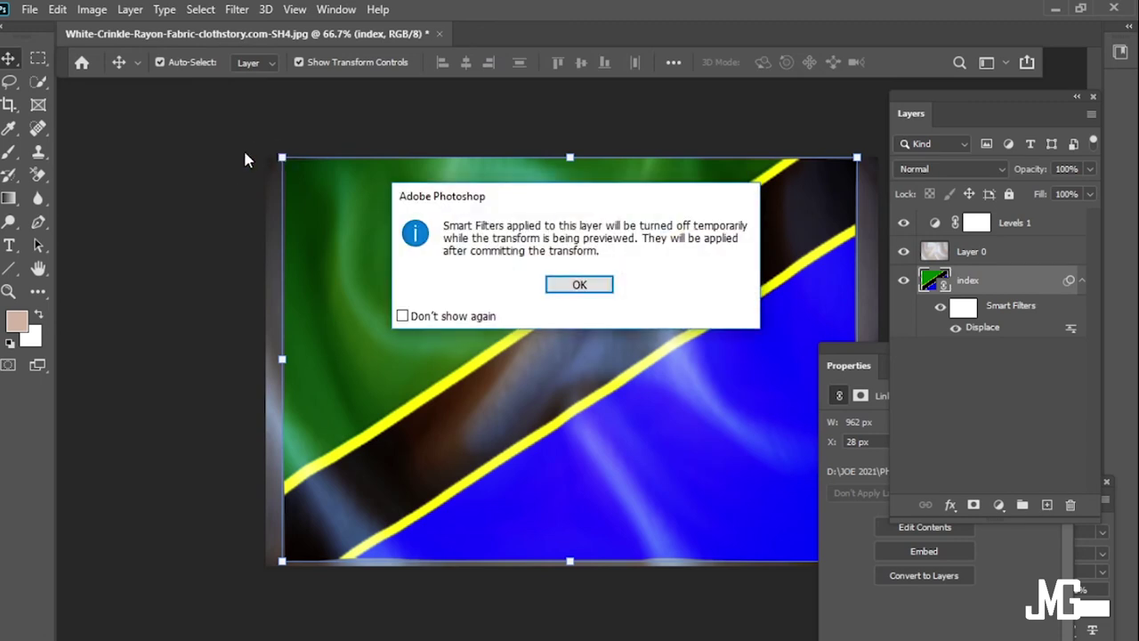
pyautogui.click(573, 287)
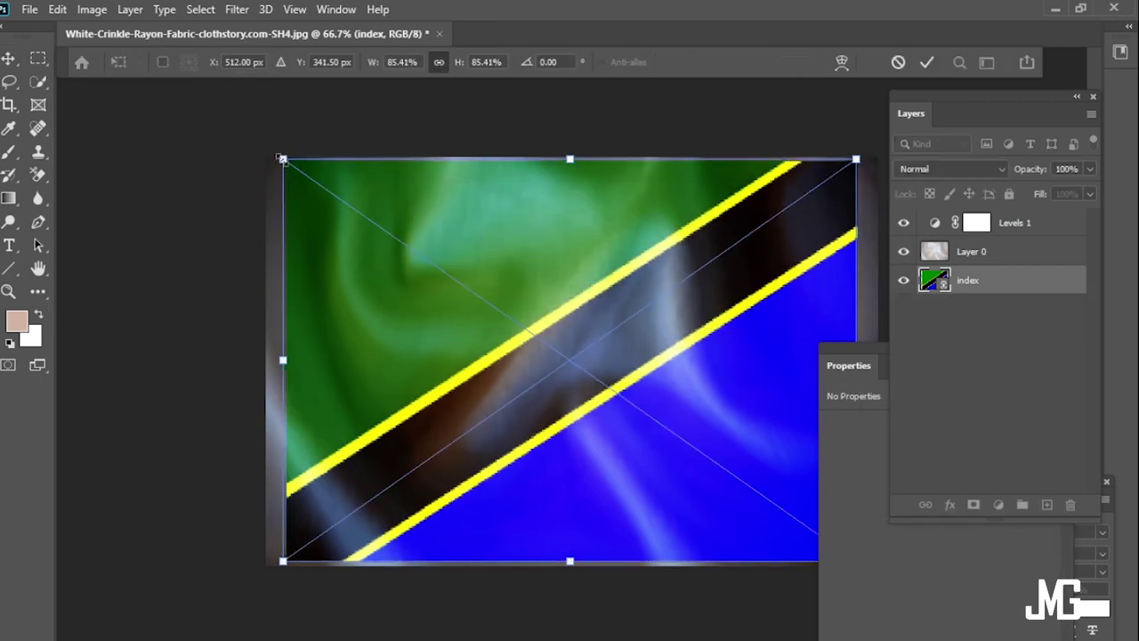
pyautogui.moveTo(299, 160); pyautogui.dragTo(268, 140)
pyautogui.moveTo(856, 140); pyautogui.dragTo(888, 113)
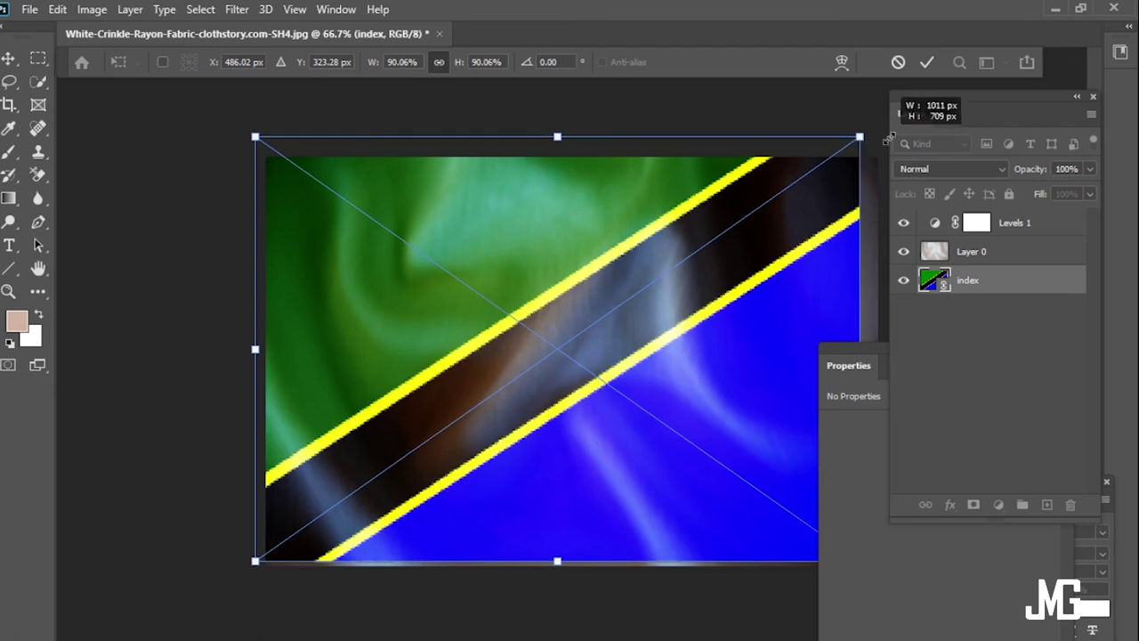
pyautogui.press('Down')
pyautogui.press('Down')
pyautogui.press('Down')
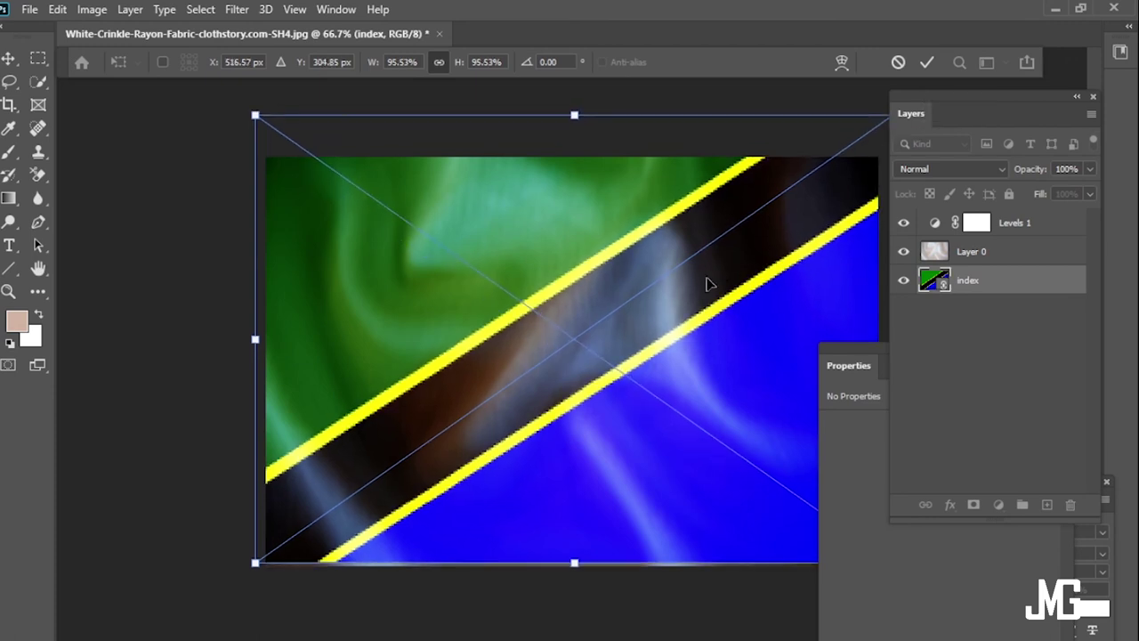
pyautogui.press('Down')
pyautogui.press('Down')
pyautogui.press('Down')
pyautogui.press('Down')
pyautogui.press('Down')
pyautogui.press('Down')
pyautogui.press('Down')
pyautogui.press('Down')
pyautogui.press('Down')
pyautogui.moveTo(708, 283); pyautogui.dragTo(708, 288)
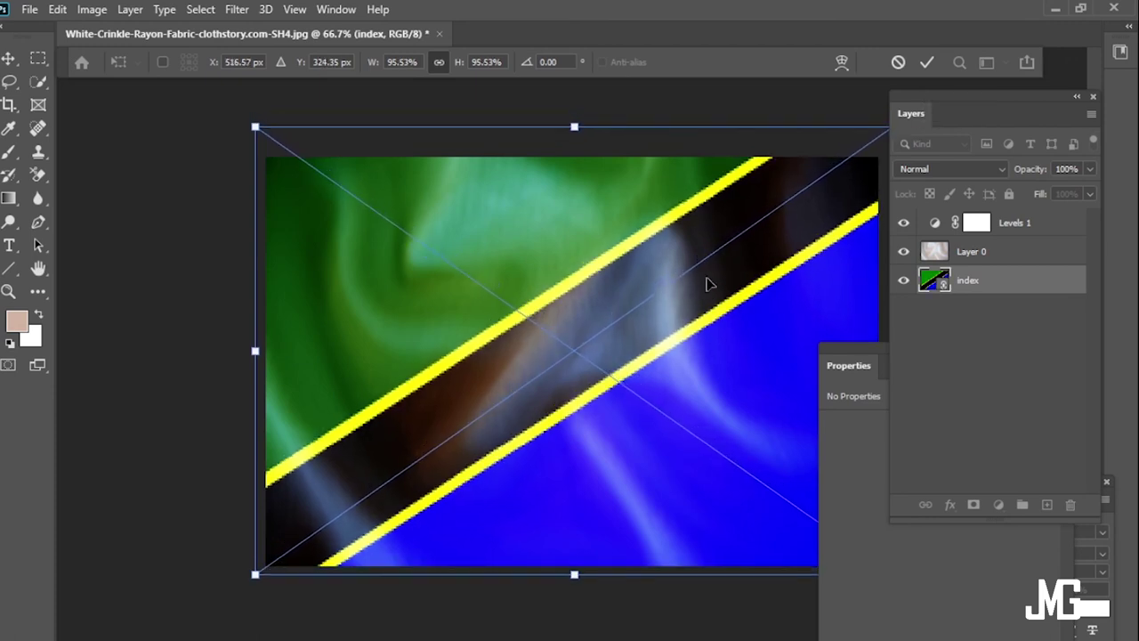
pyautogui.click(924, 66)
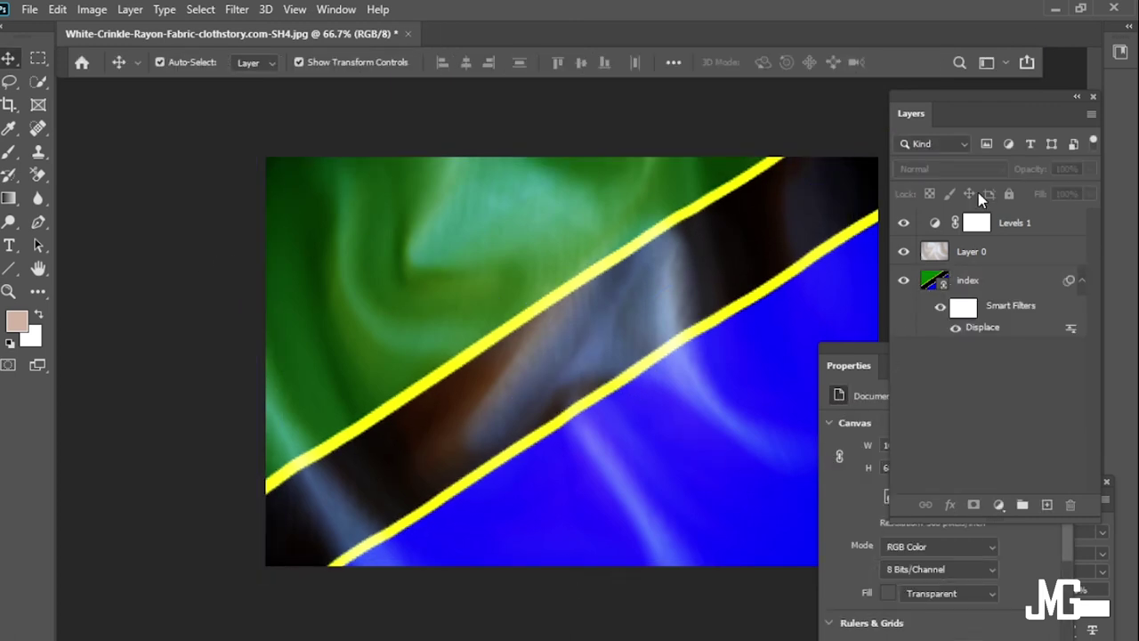
# Save a JPEG copy named '3' in the warp folder, accepting the default JPEG options.
pyautogui.click(31, 9)
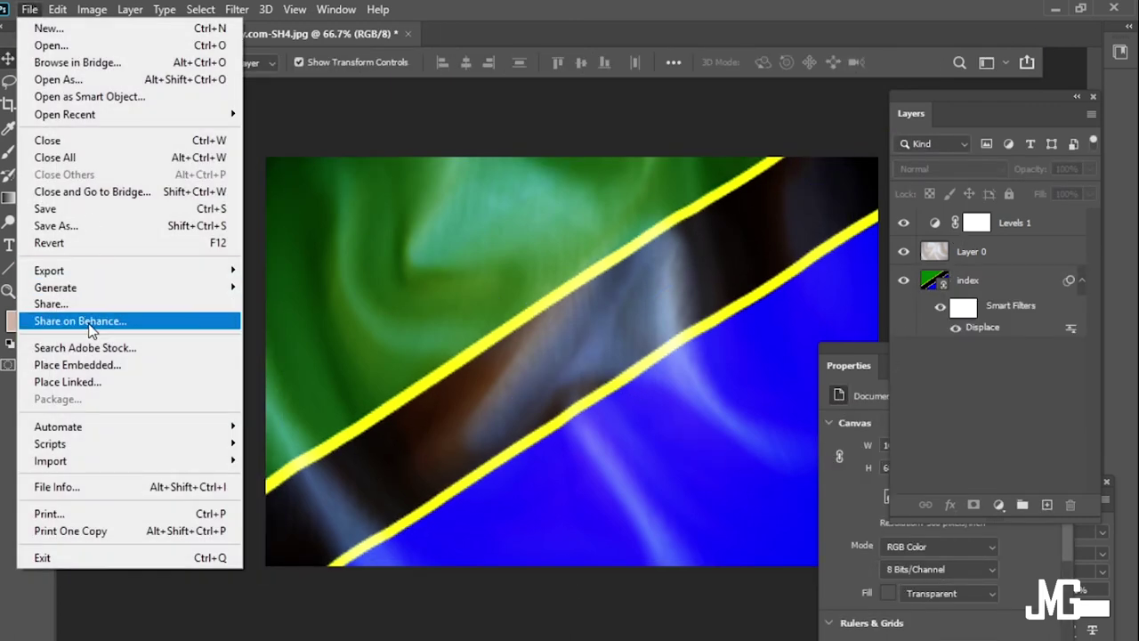
pyautogui.click(56, 225)
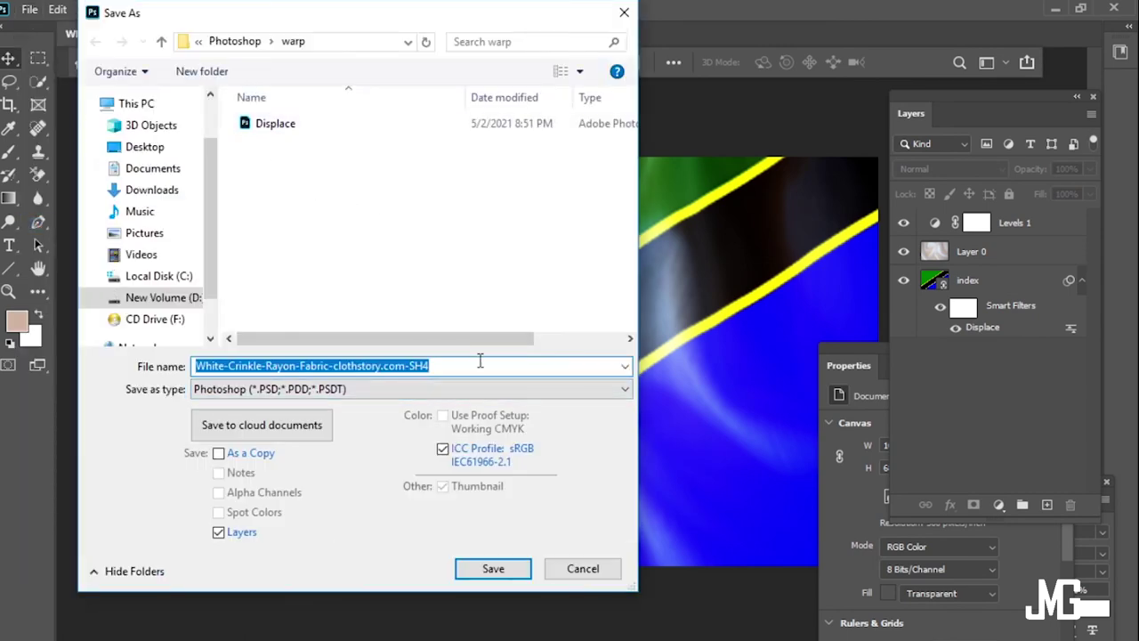
pyautogui.write('3')
pyautogui.click(291, 392)
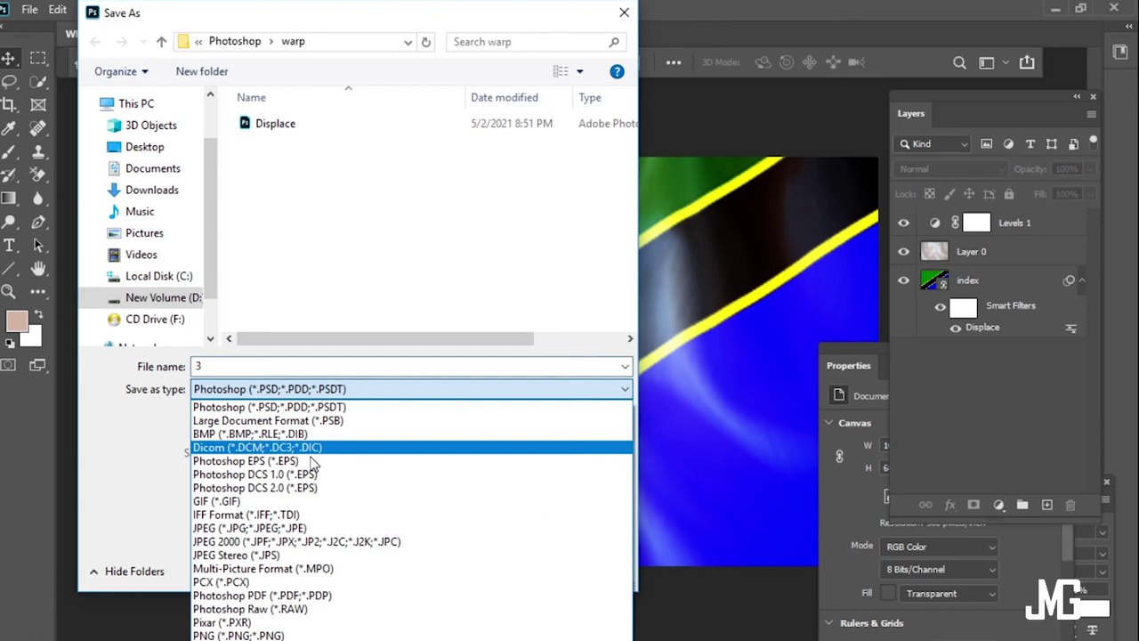
pyautogui.click(321, 530)
pyautogui.click(491, 569)
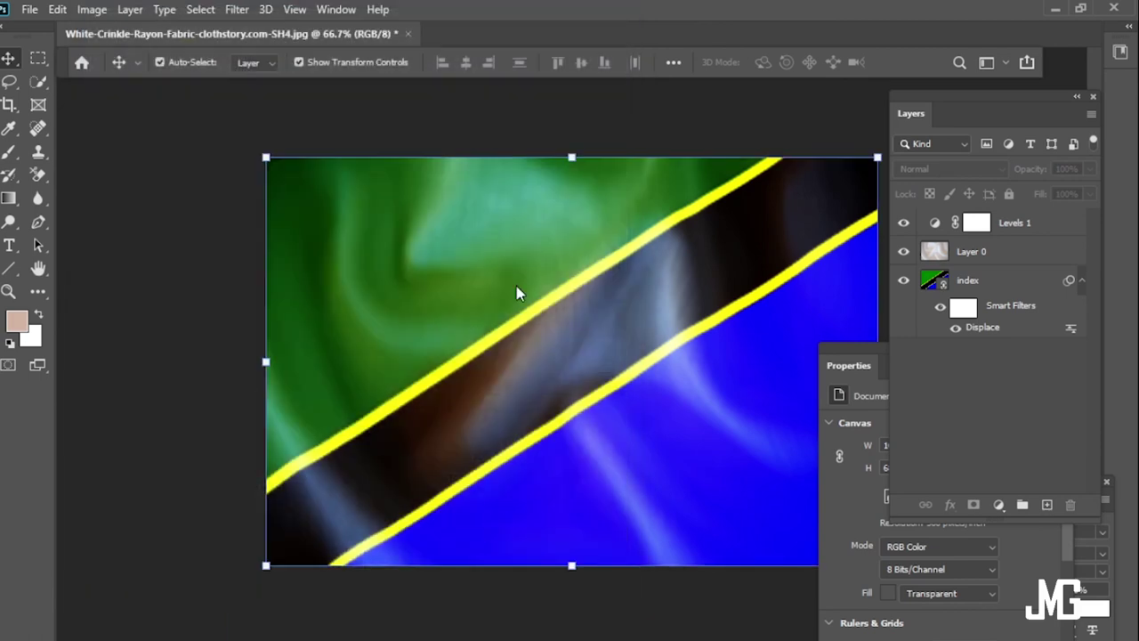
pyautogui.click(643, 153)
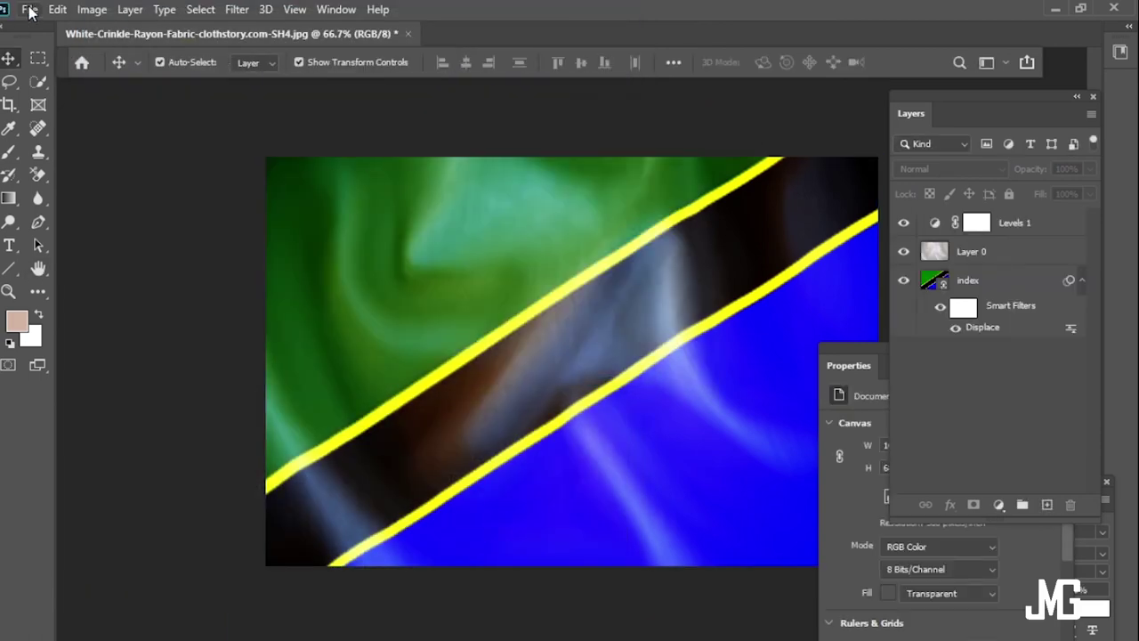
# Save the layered mockup as a Photoshop PSD named 'Flag displacemnt' with layers kept.
pyautogui.click(29, 10)
pyautogui.click(55, 226)
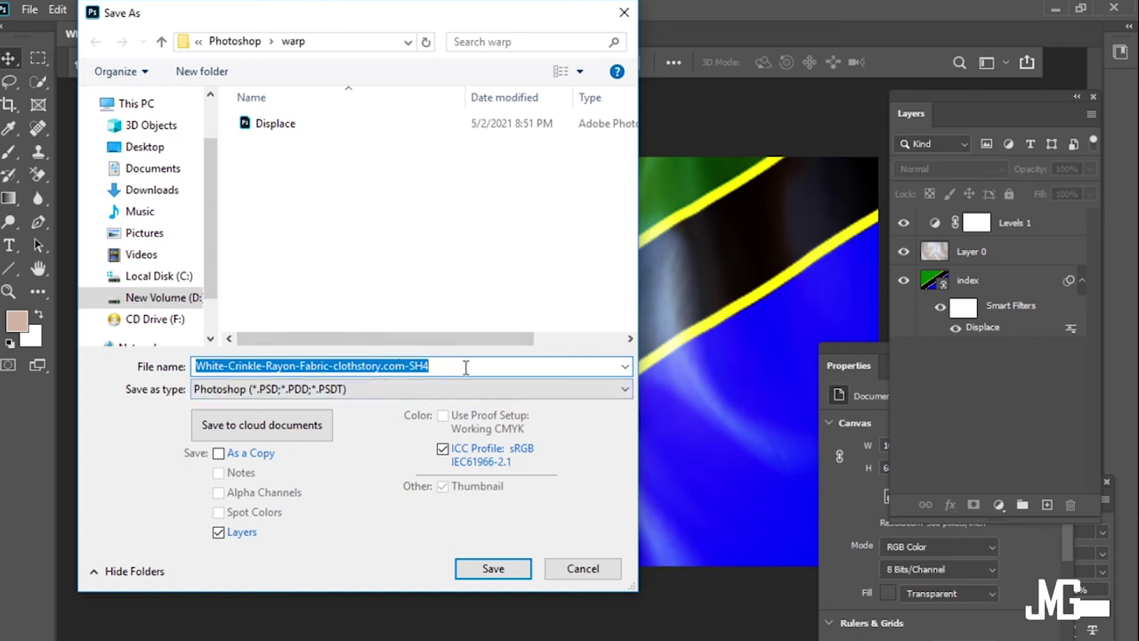
pyautogui.write('D')
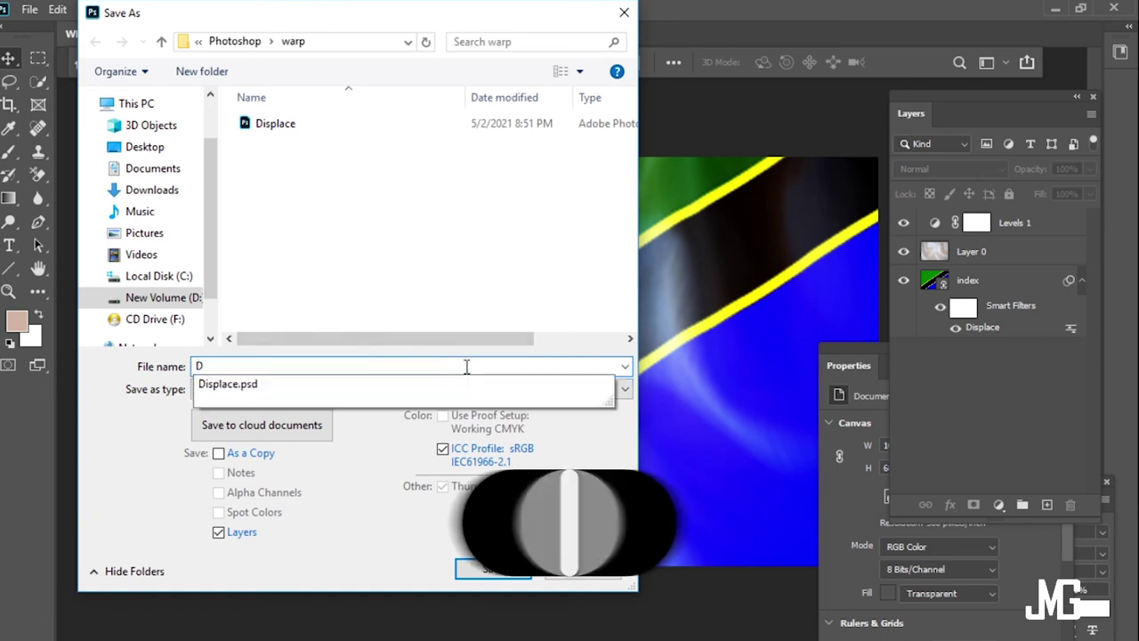
pyautogui.write('isp')
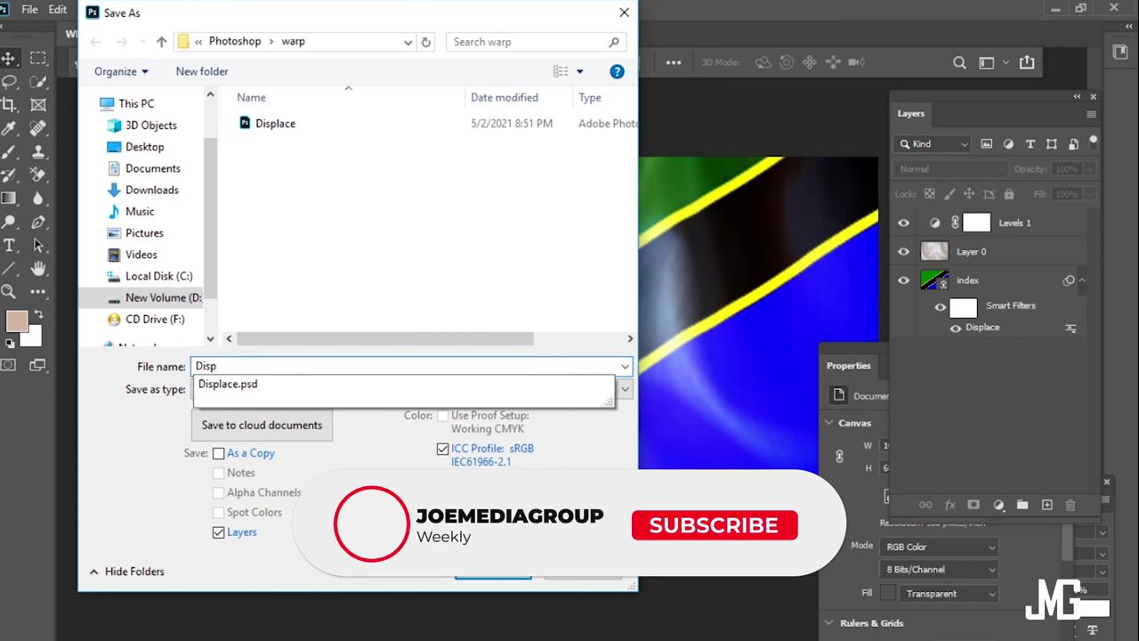
pyautogui.press('BackSpace')
pyautogui.press('BackSpace')
pyautogui.press('BackSpace')
pyautogui.write('f')
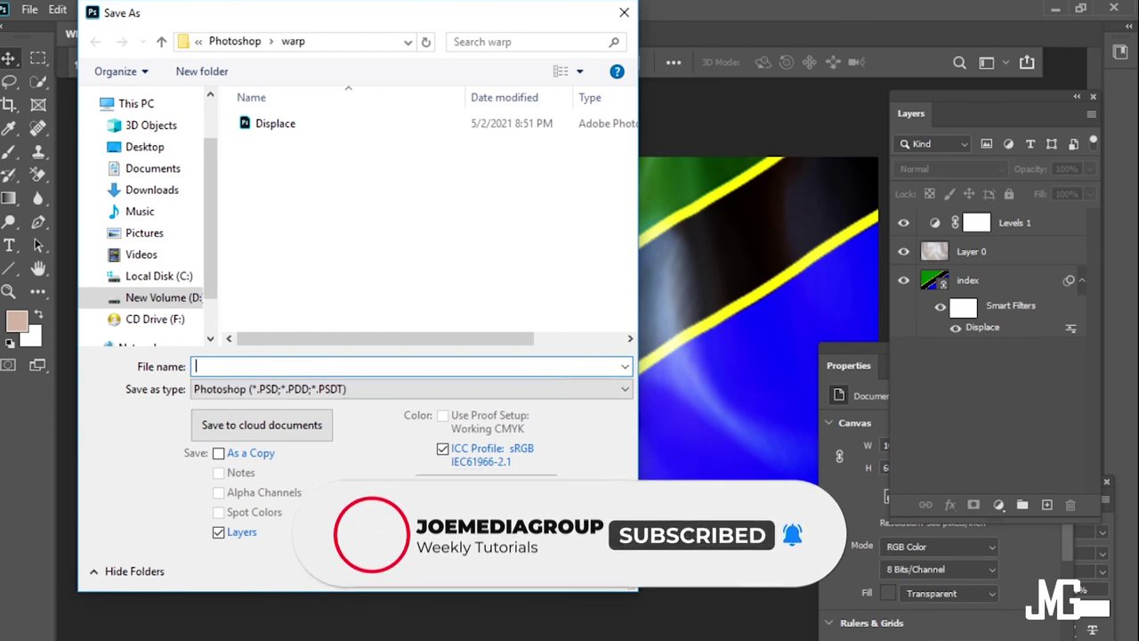
pyautogui.press('BackSpace')
pyautogui.write('Flag displacemnt')
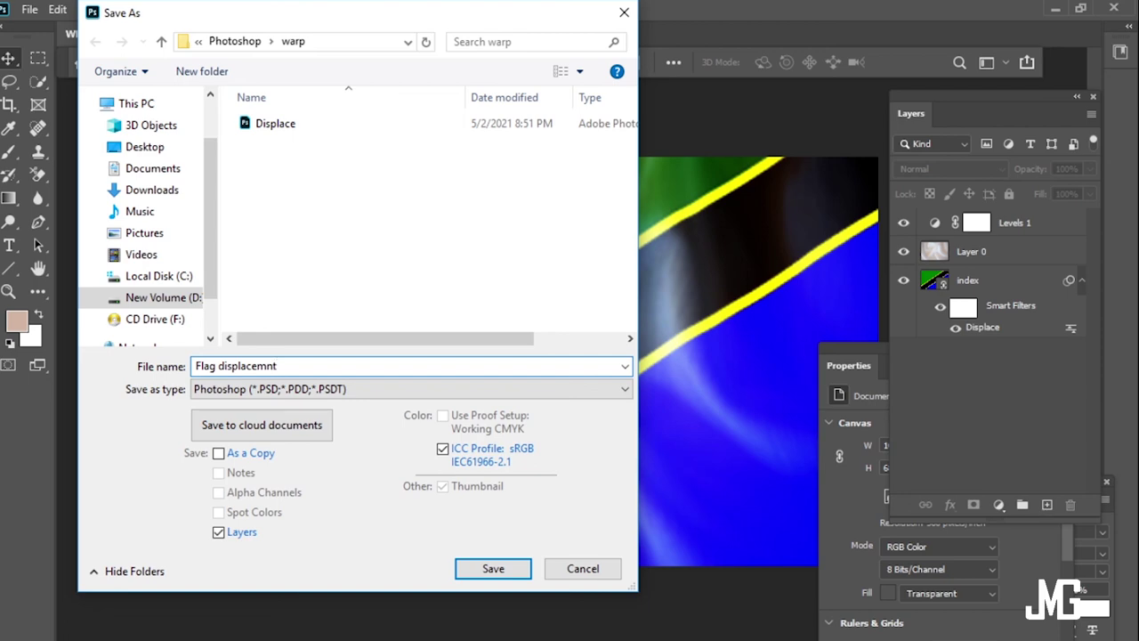
pyautogui.press('Return')
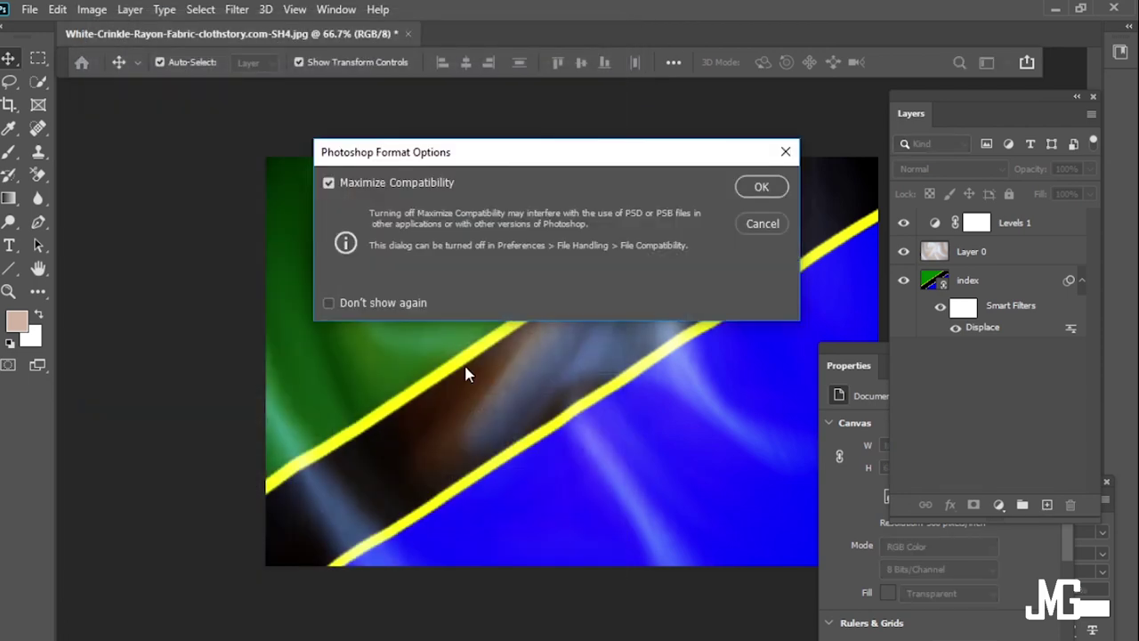
# Confirm the Photoshop Format Options with Maximize Compatibility left on.
pyautogui.click(758, 187)
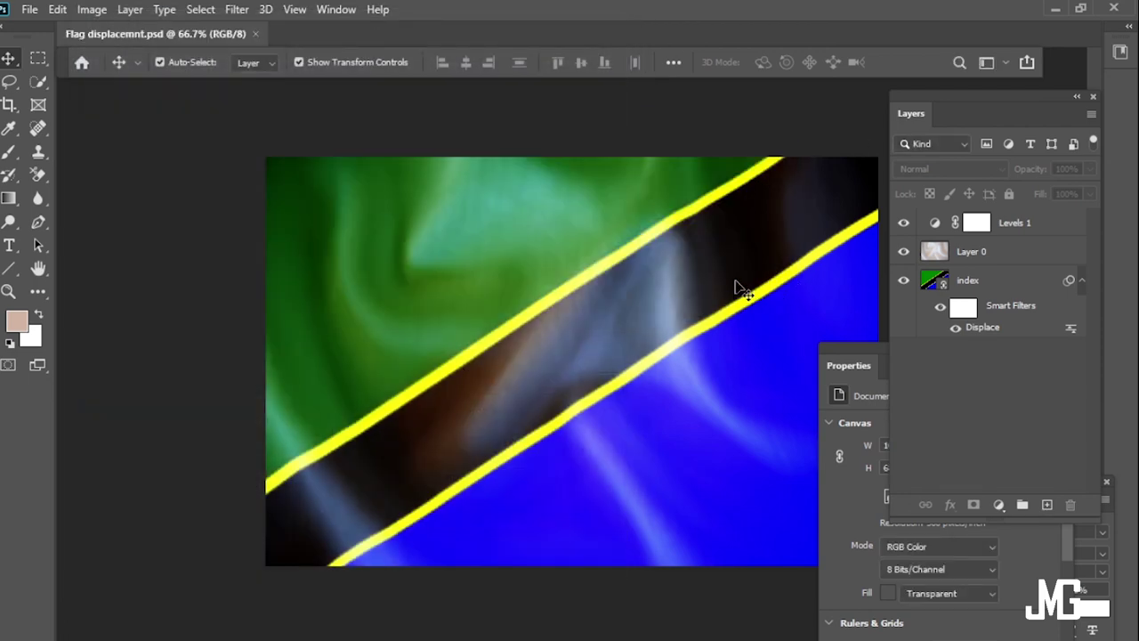